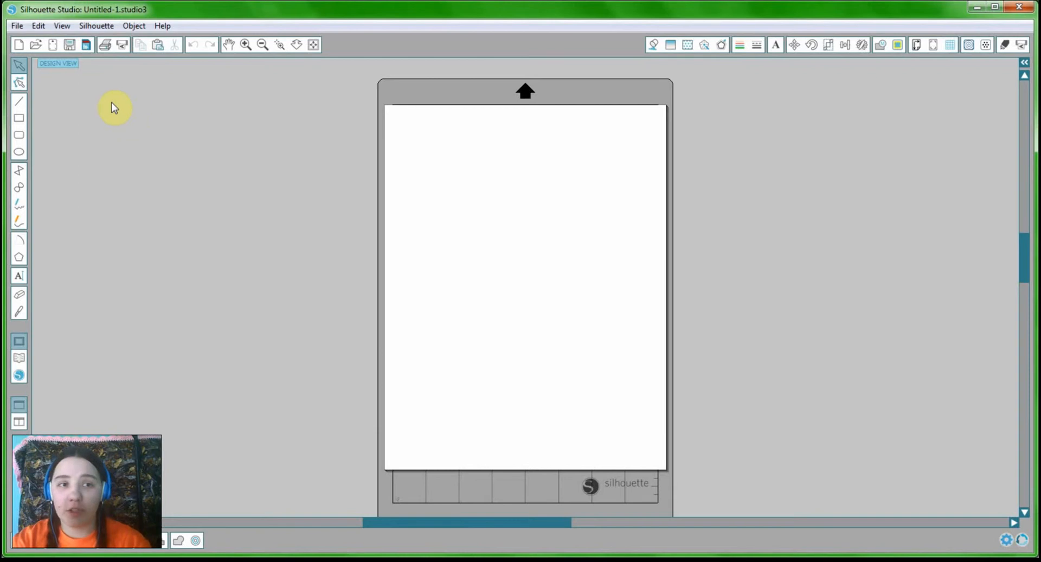
# Merge the black deer heart image with the word "love" from the HELLP folder into the document
pyautogui.click(17, 27)
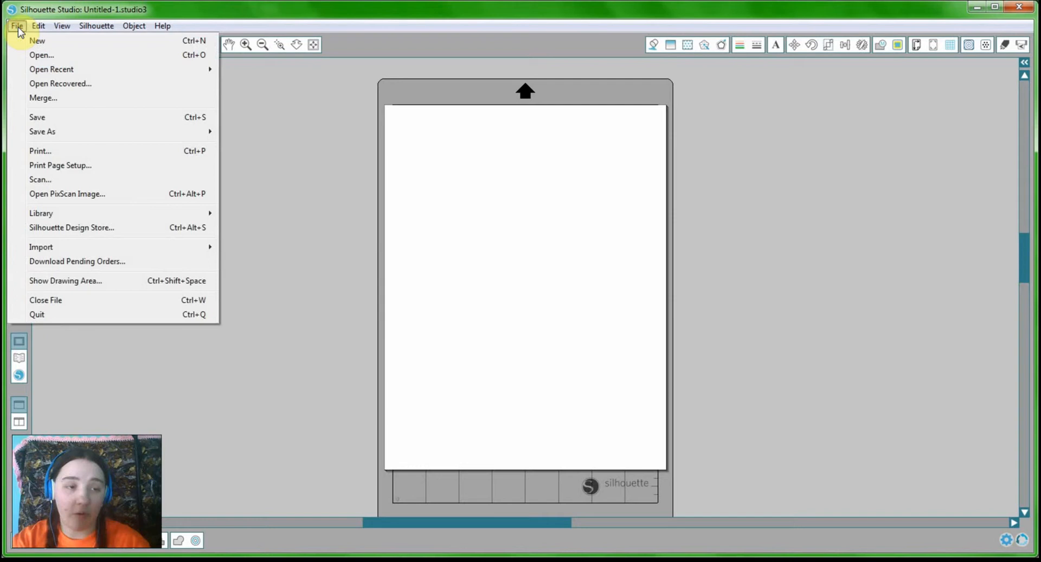
pyautogui.click(61, 99)
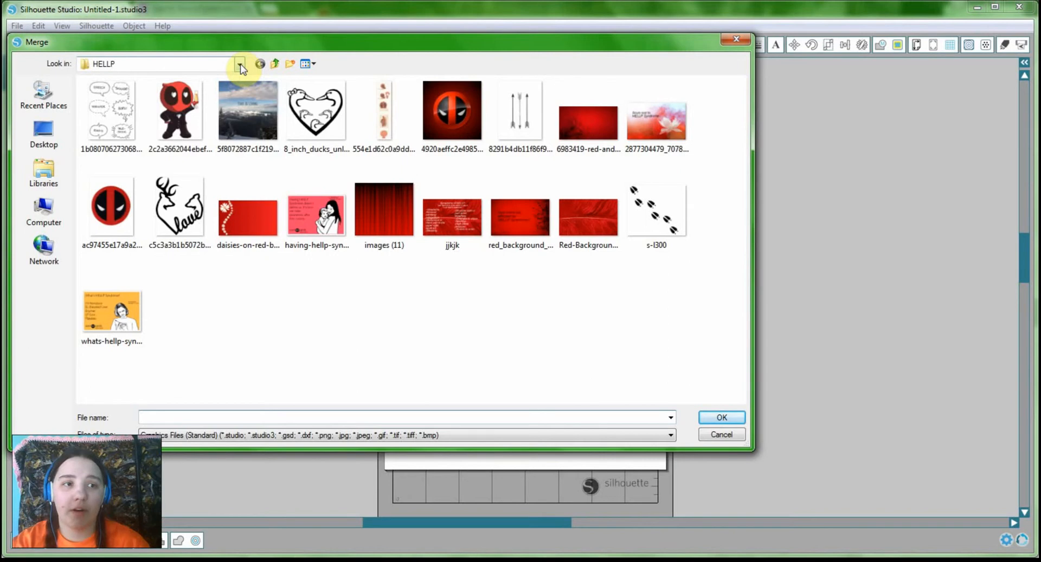
pyautogui.click(180, 221)
pyautogui.click(721, 418)
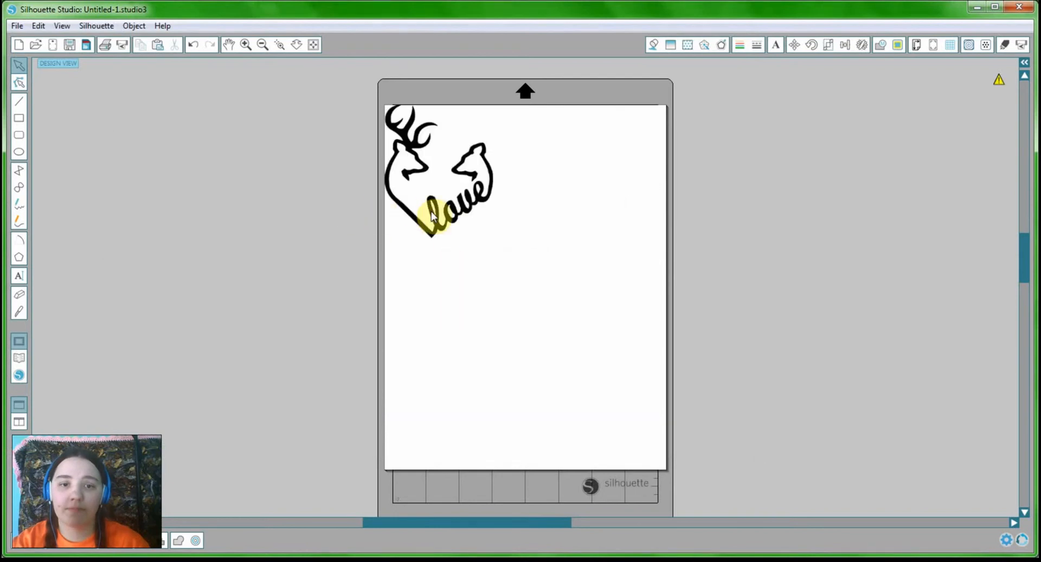
# Move the merged deer image off the page into the empty area beside the cutting mat
pyautogui.click(465, 186)
pyautogui.moveTo(464, 185); pyautogui.dragTo(297, 223)
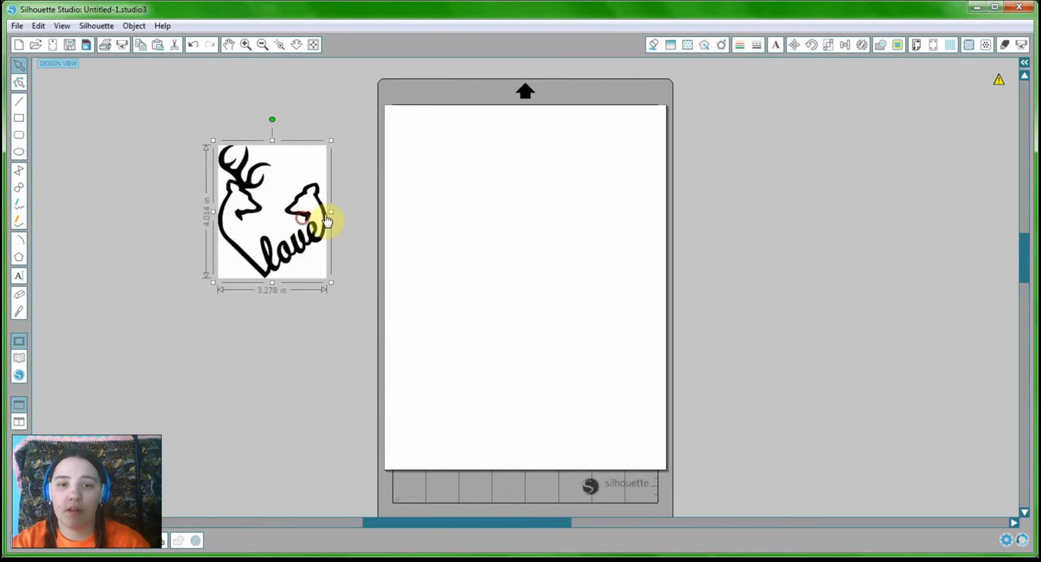
pyautogui.click(359, 209)
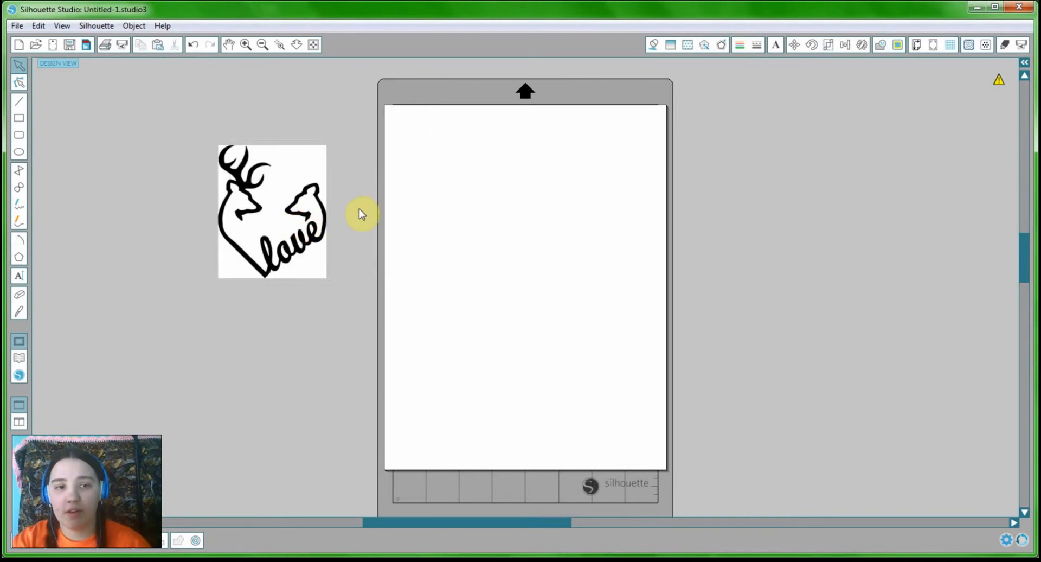
pyautogui.moveTo(289, 205); pyautogui.dragTo(299, 225)
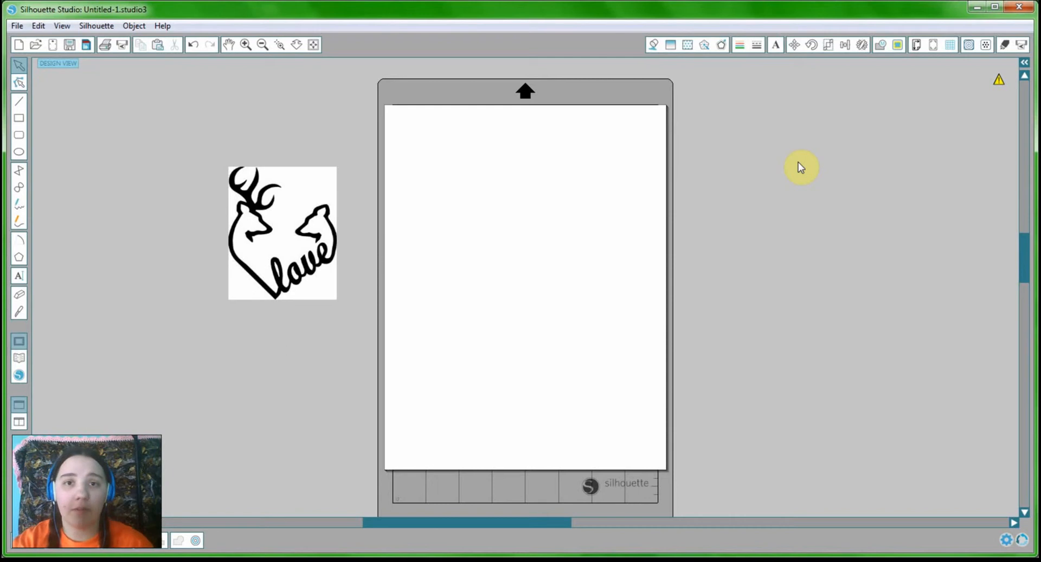
# Dismiss the recovered documents list and select a trace area of about 4.07 x 4.85 in around the deer image
pyautogui.click(898, 47)
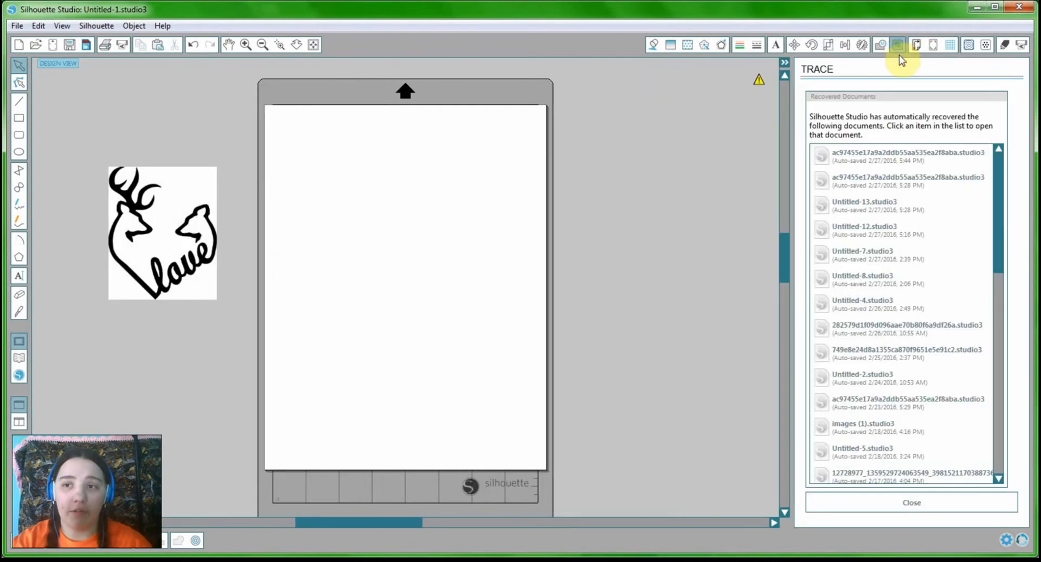
pyautogui.click(911, 505)
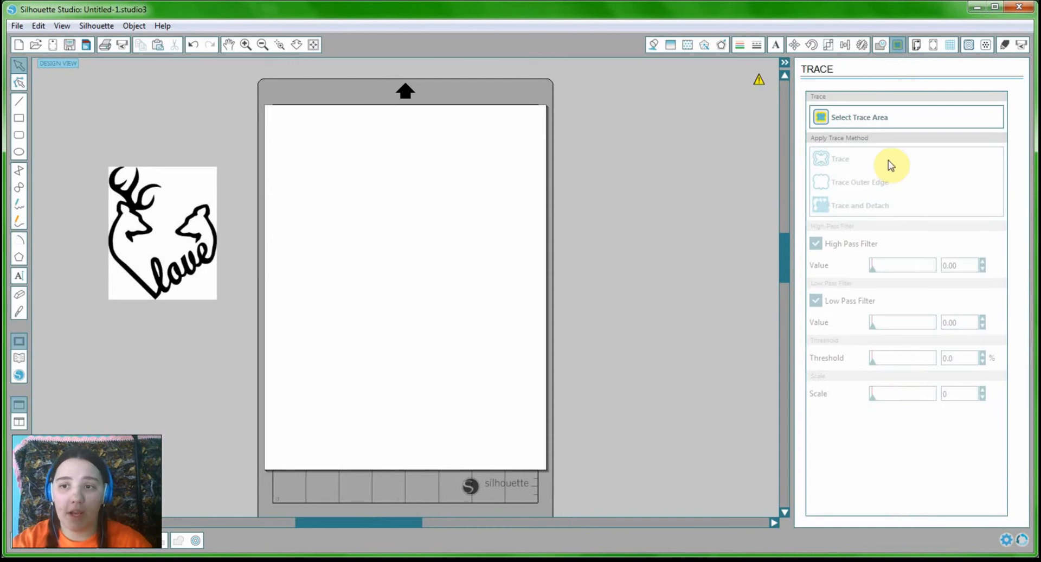
pyautogui.click(855, 121)
pyautogui.moveTo(89, 158); pyautogui.dragTo(226, 317)
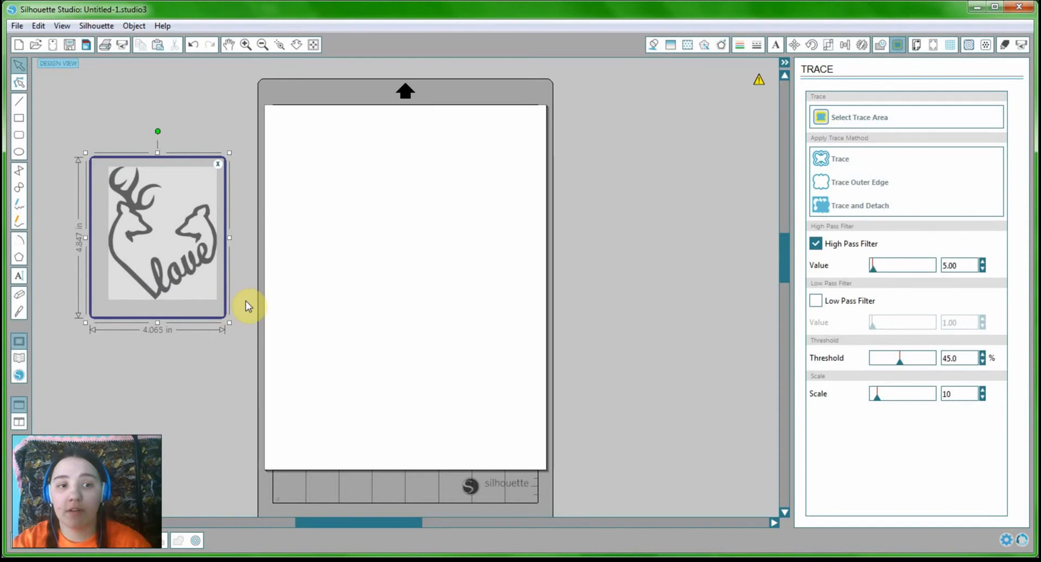
# Turn off the High Pass Filter, shift the trace area to surround the image evenly, and trace the design
pyautogui.click(815, 245)
pyautogui.moveTo(234, 239)
pyautogui.mouseDown()
pyautogui.moveTo(360, 247)
pyautogui.moveTo(133, 232)
pyautogui.moveTo(157, 232)
pyautogui.mouseUp()
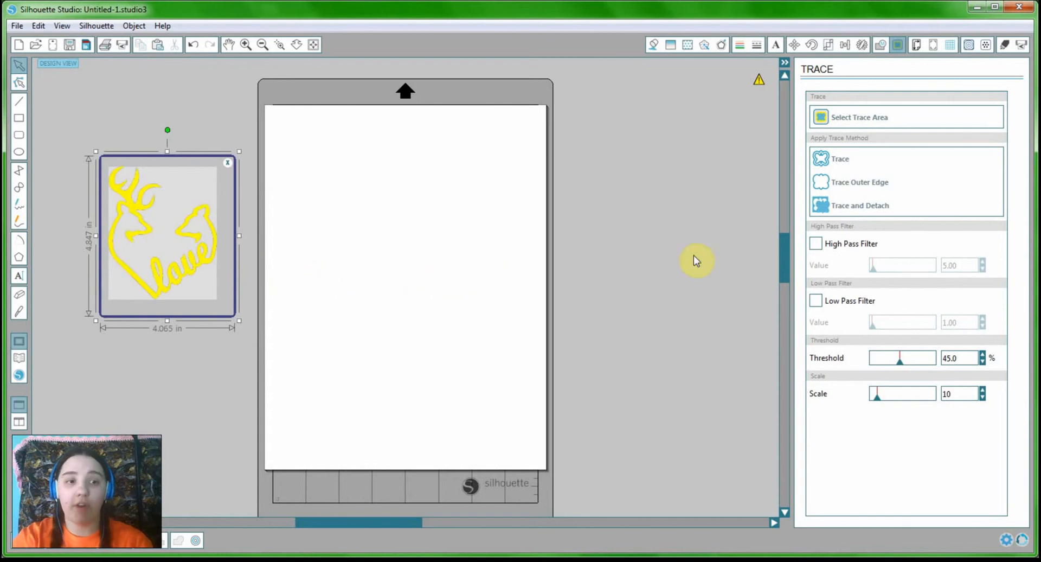
pyautogui.click(837, 166)
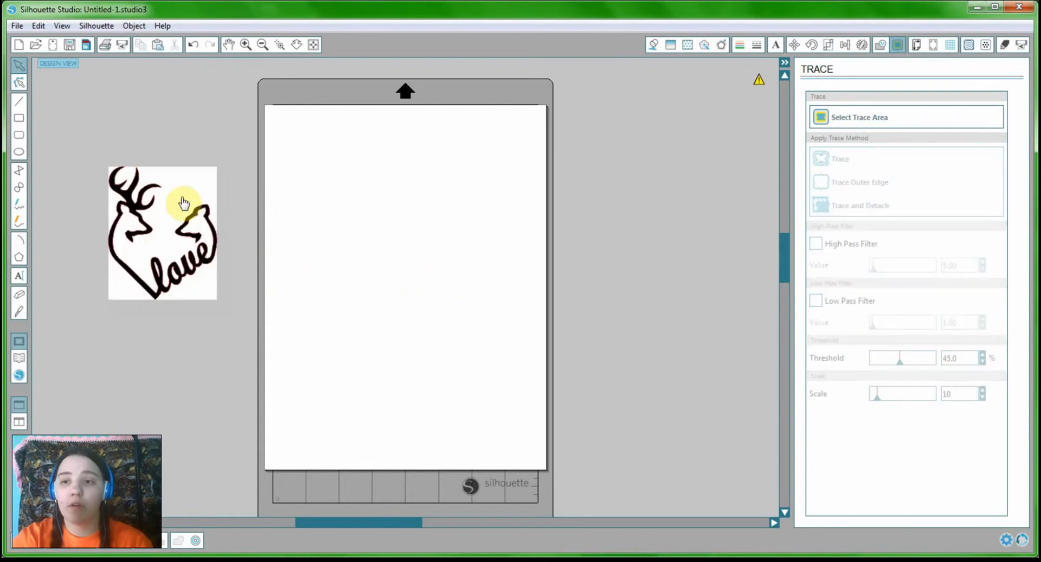
# Move the original image off to the opposite side of the mat and place the traced outline on the page
pyautogui.moveTo(181, 202); pyautogui.dragTo(705, 246)
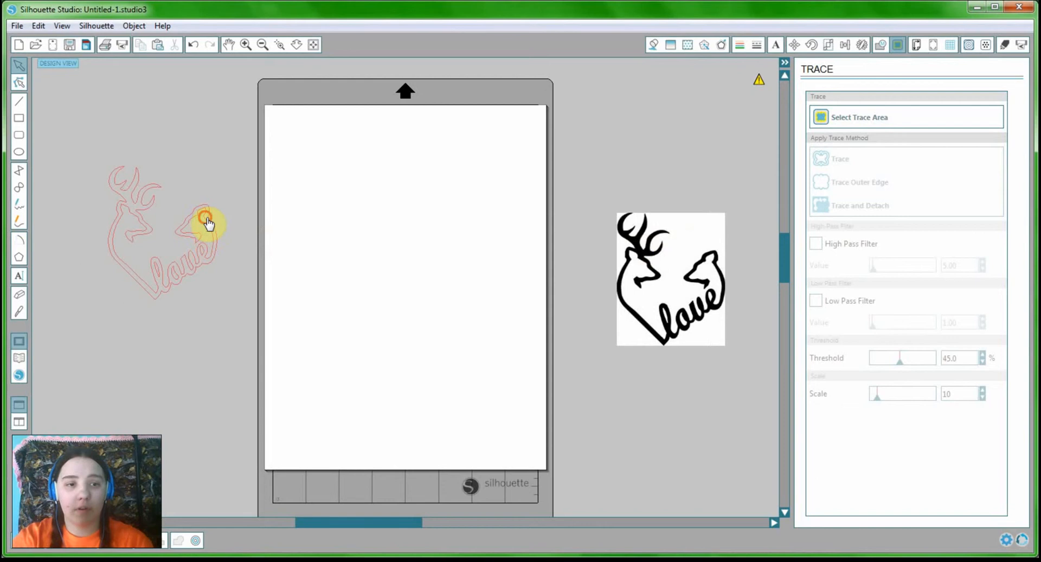
pyautogui.moveTo(206, 223)
pyautogui.mouseDown()
pyautogui.moveTo(449, 221)
pyautogui.moveTo(427, 217)
pyautogui.mouseUp()
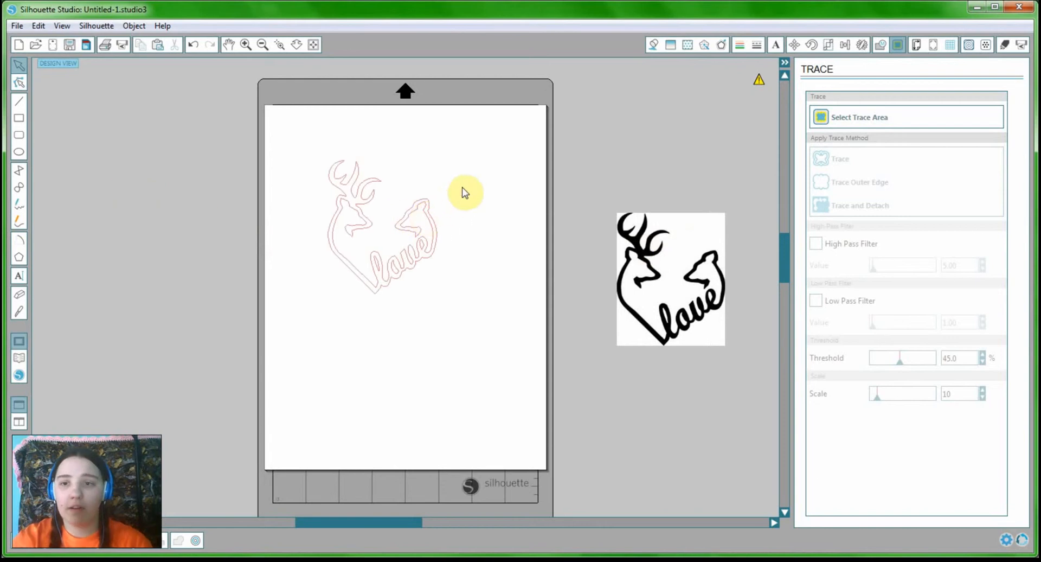
# Fill the traced deer outline with solid red
pyautogui.click(655, 45)
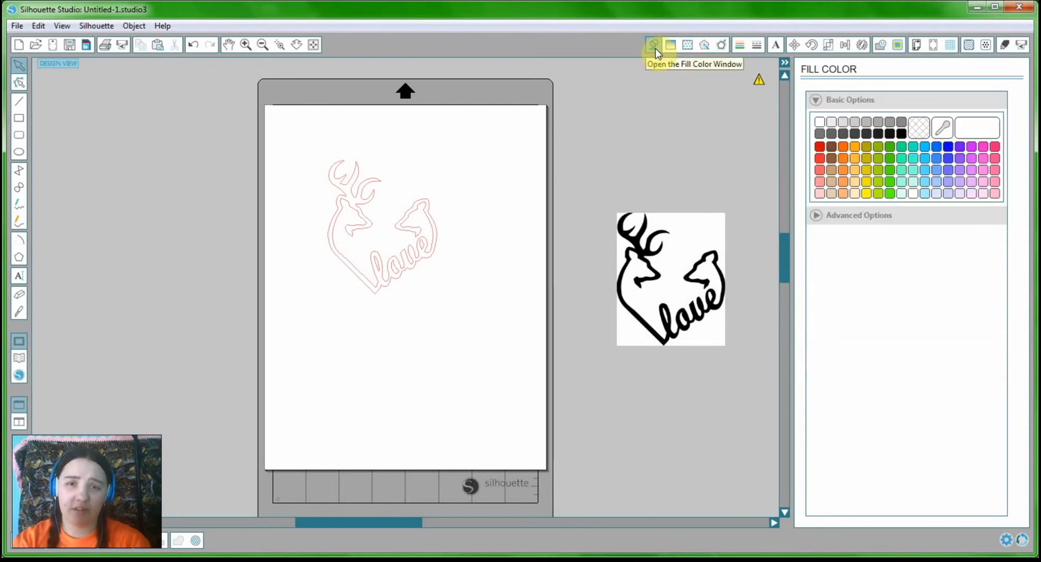
pyautogui.click(415, 204)
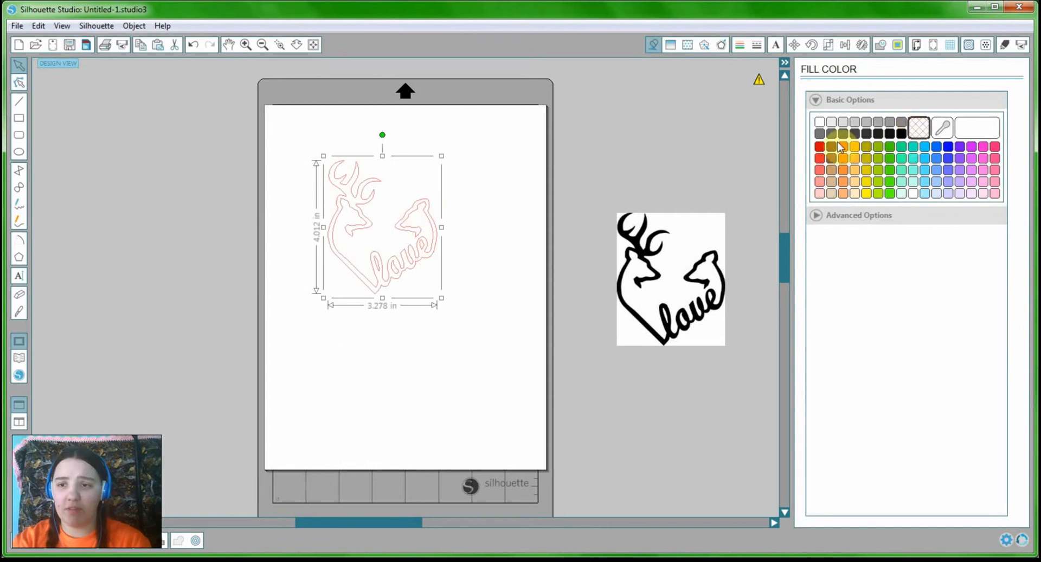
pyautogui.click(820, 146)
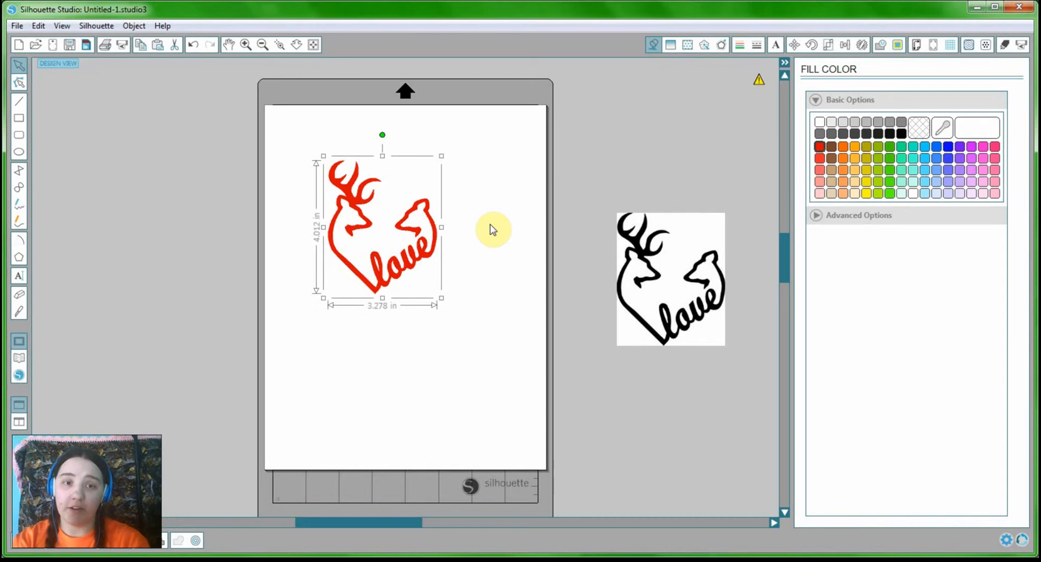
pyautogui.click(471, 253)
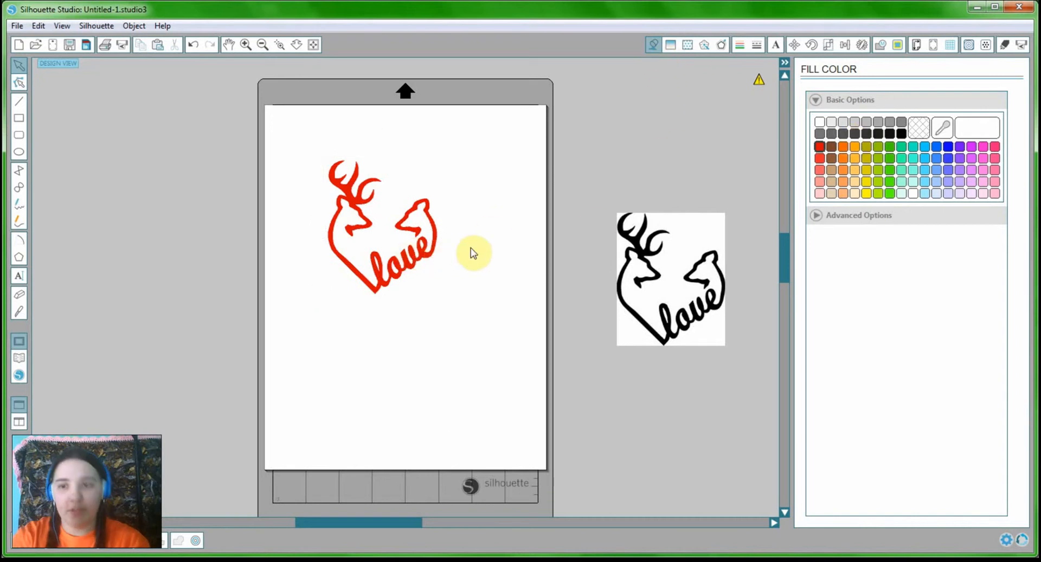
# Remove the fill from the traced deer design by making it transparent
pyautogui.click(433, 224)
pyautogui.click(920, 128)
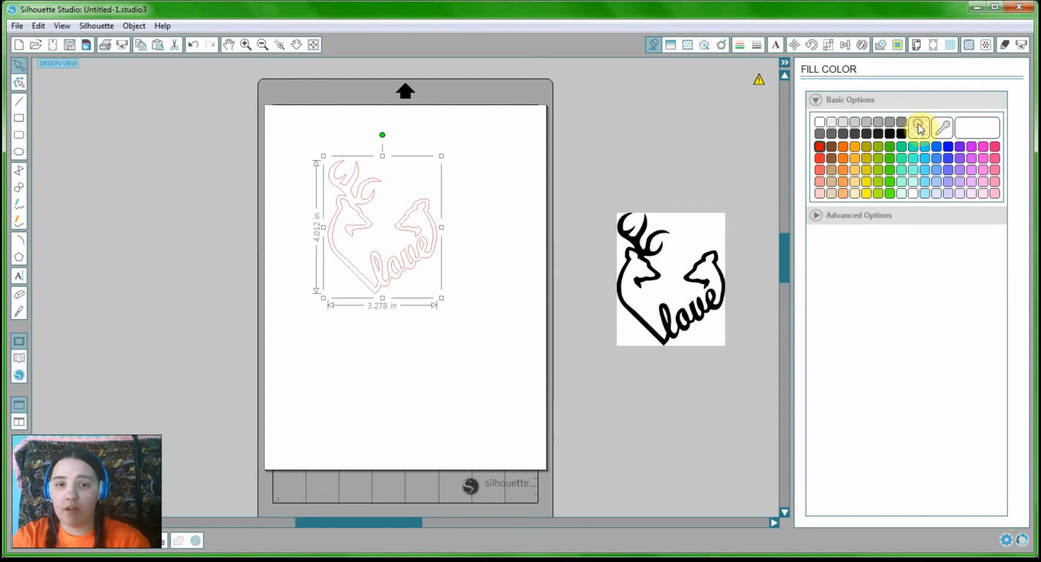
pyautogui.click(564, 148)
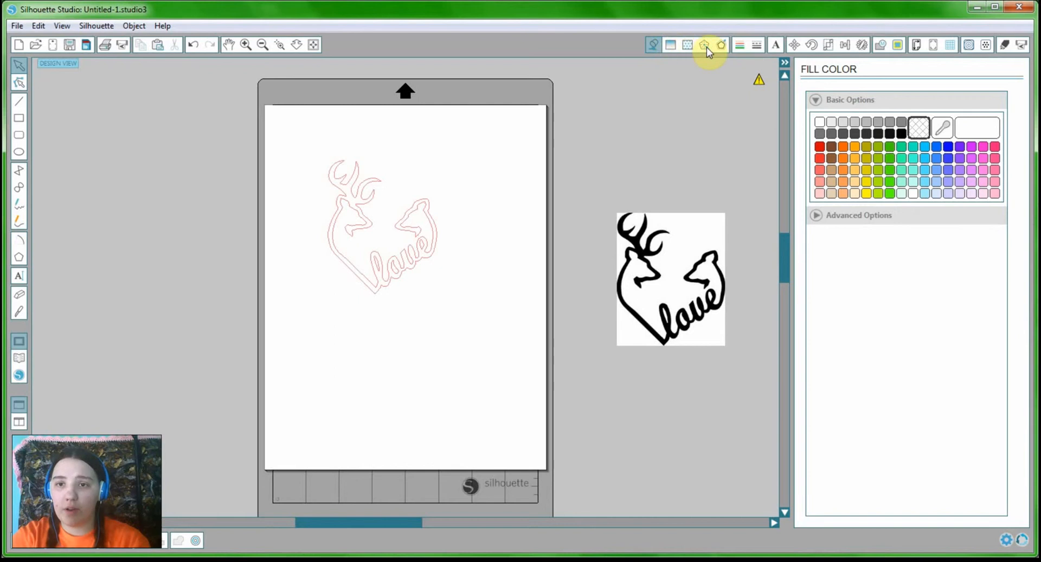
# Try blue as the traced outline's line color, and set the line color back to red
pyautogui.click(740, 48)
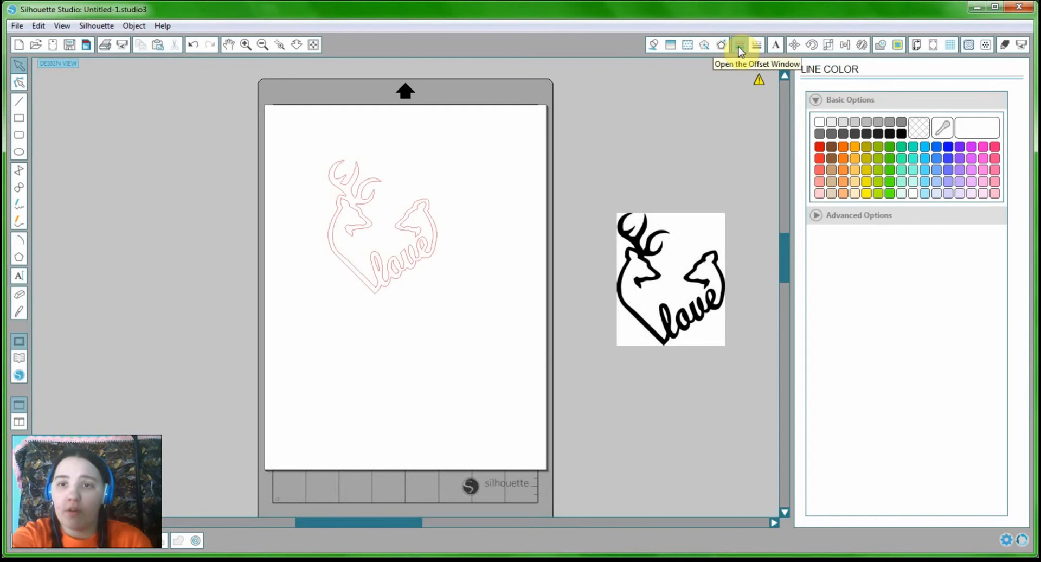
pyautogui.click(740, 47)
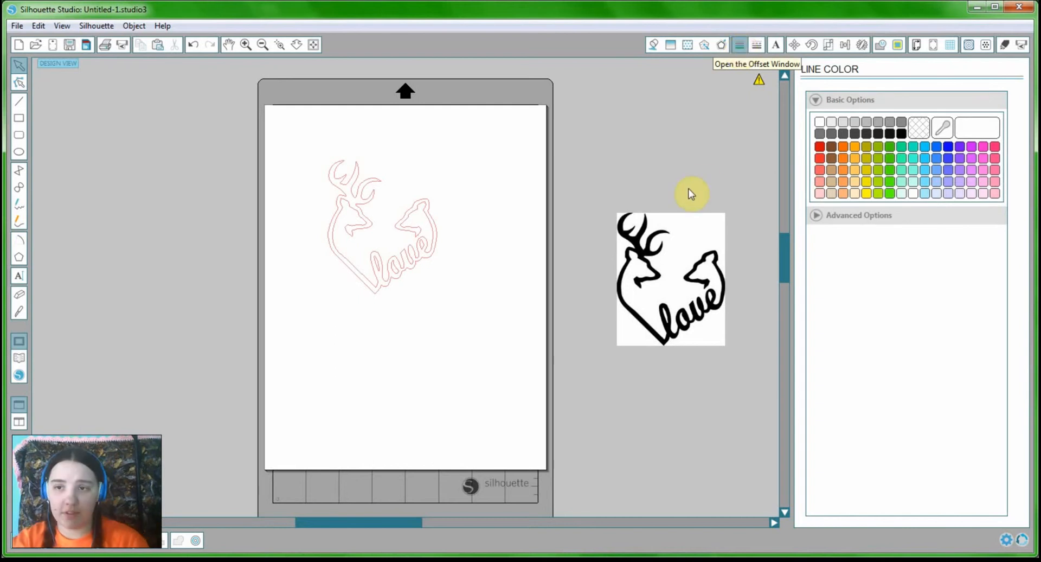
pyautogui.click(426, 224)
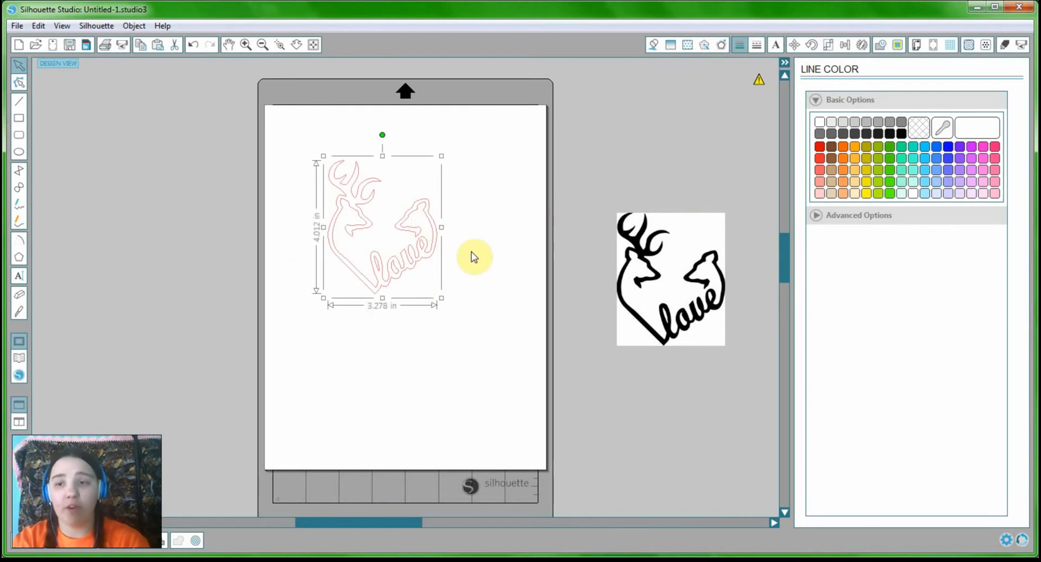
pyautogui.click(948, 157)
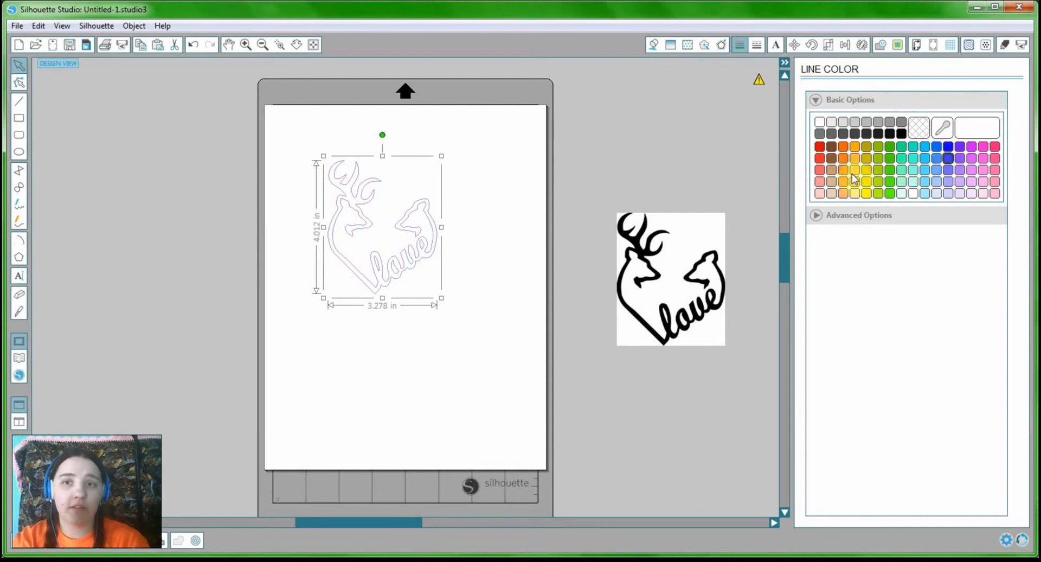
pyautogui.click(820, 148)
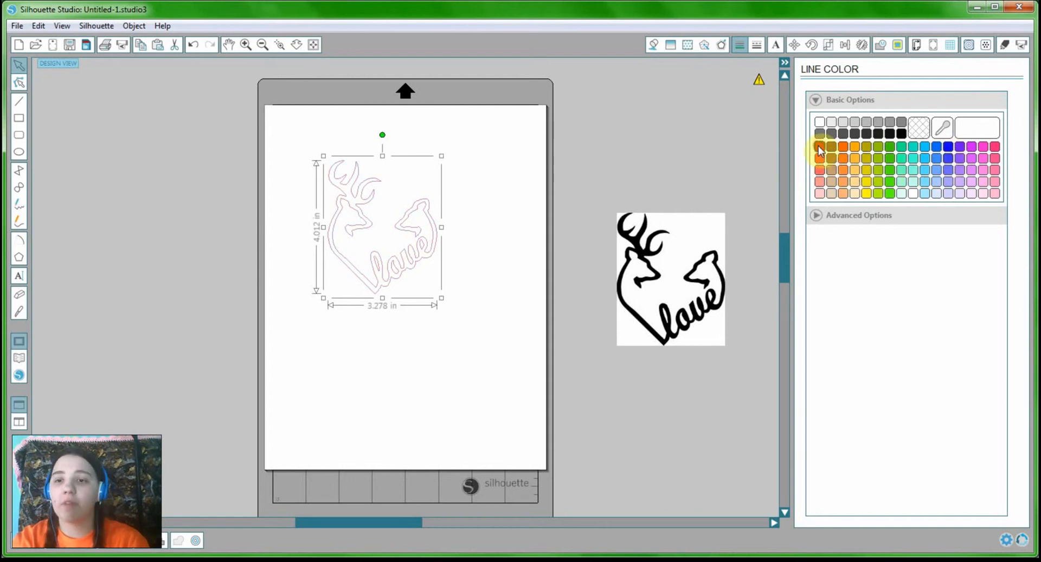
pyautogui.click(730, 150)
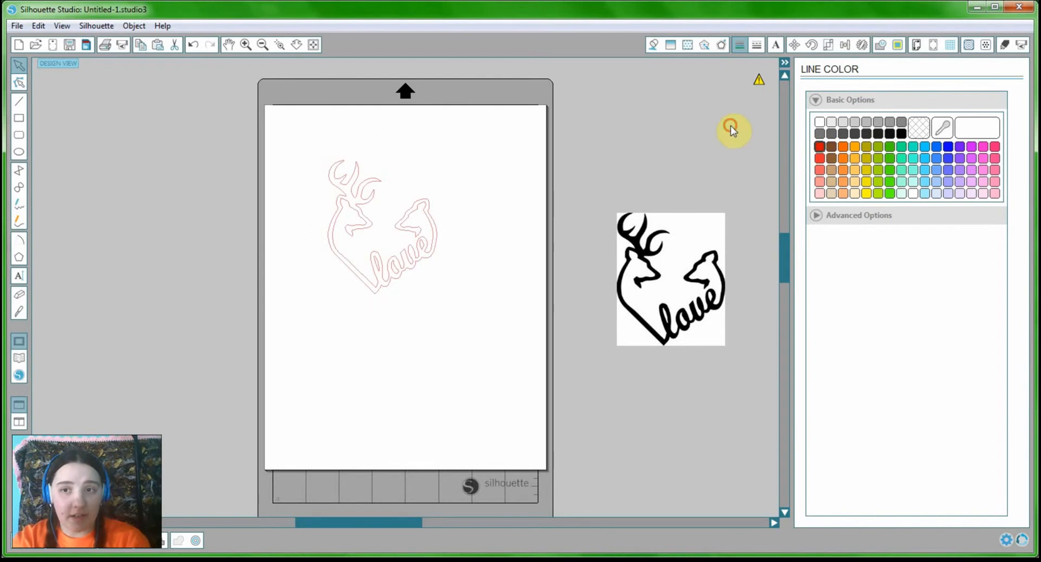
# Open the line style settings and move the traced deer outline to the lower half of the page
pyautogui.click(760, 46)
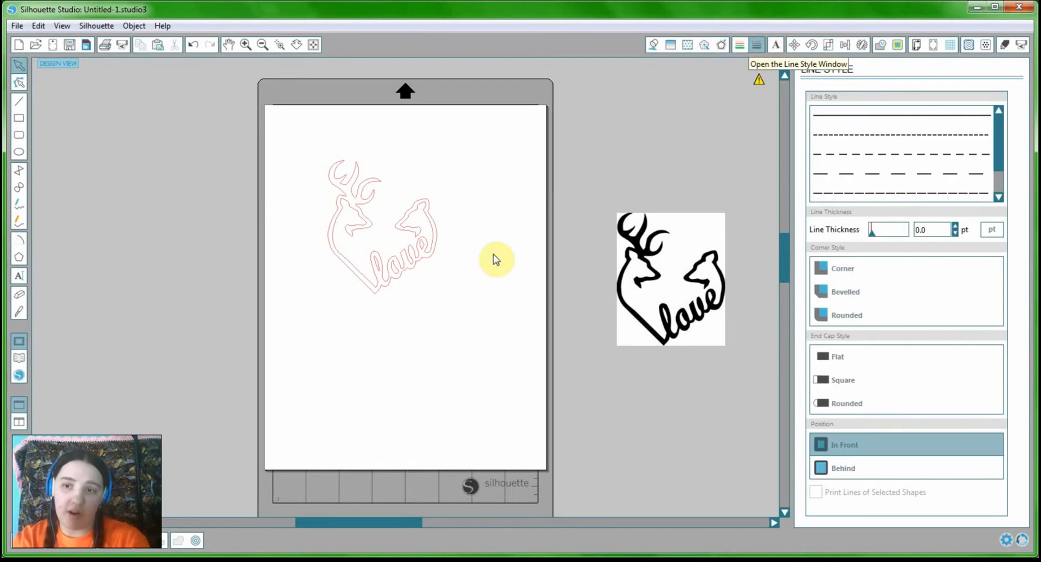
pyautogui.click(425, 211)
pyautogui.moveTo(444, 265); pyautogui.dragTo(476, 407)
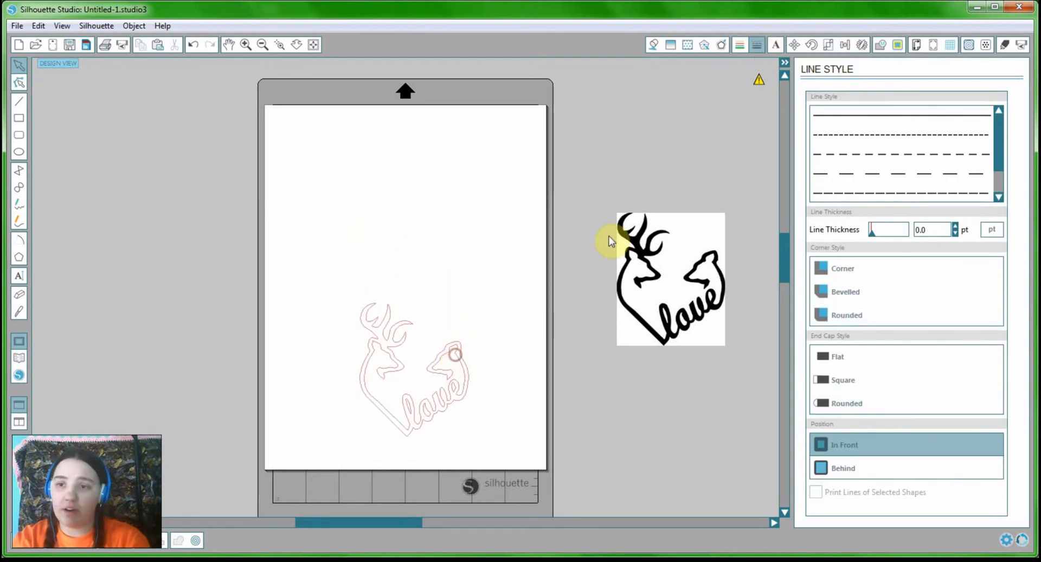
# Choose the finest dashed line style and draw two horizontal lines, about 6 in and 5.6 in long, above the deer outline
pyautogui.click(848, 140)
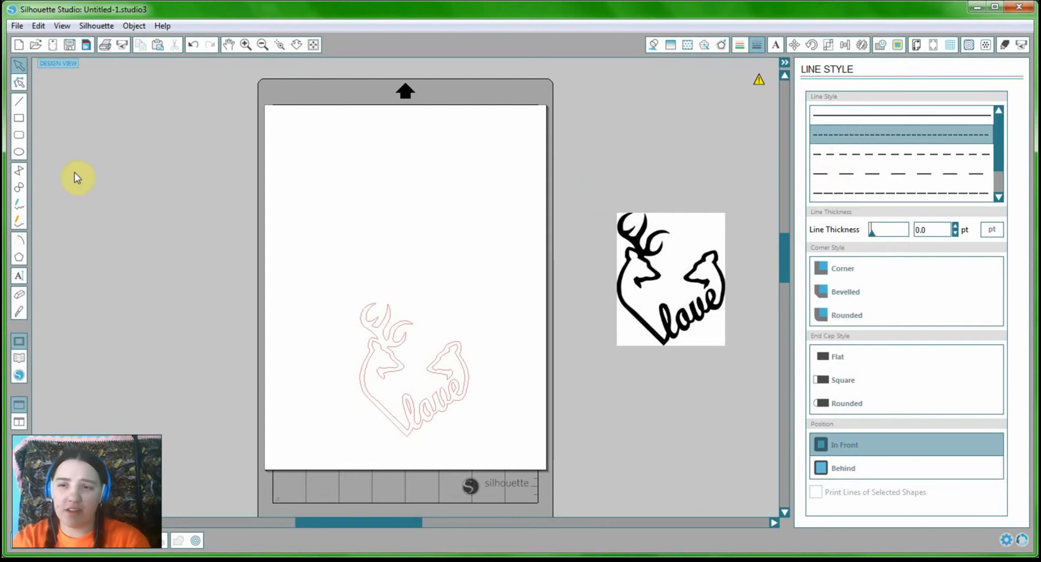
pyautogui.click(312, 172)
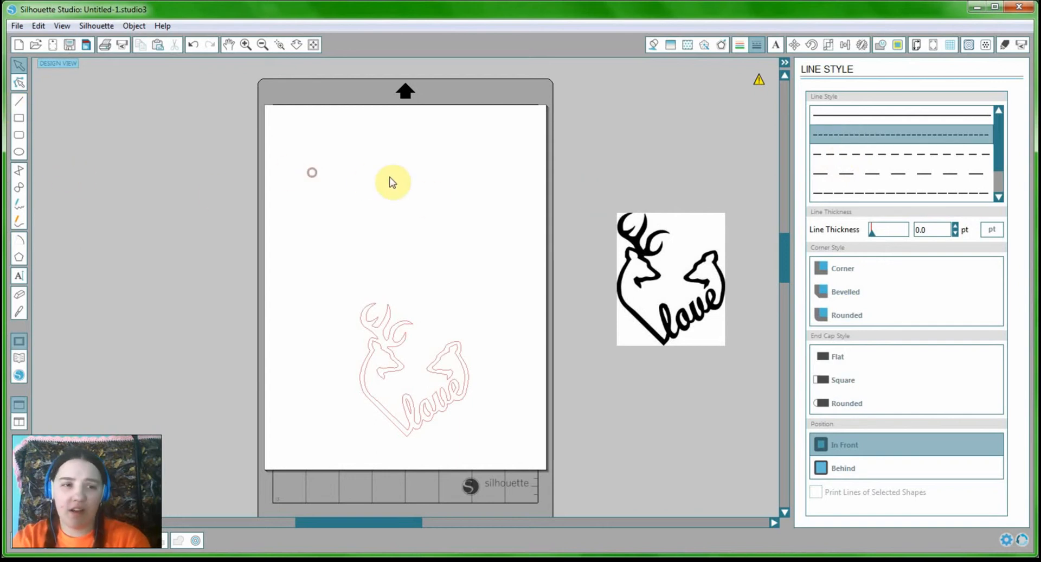
pyautogui.click(12, 98)
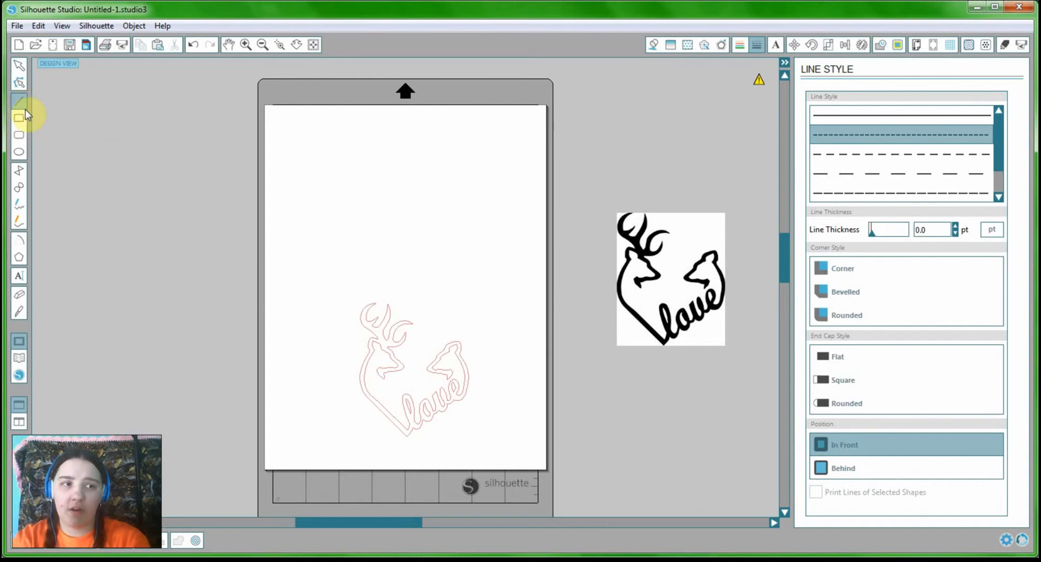
pyautogui.click(308, 191)
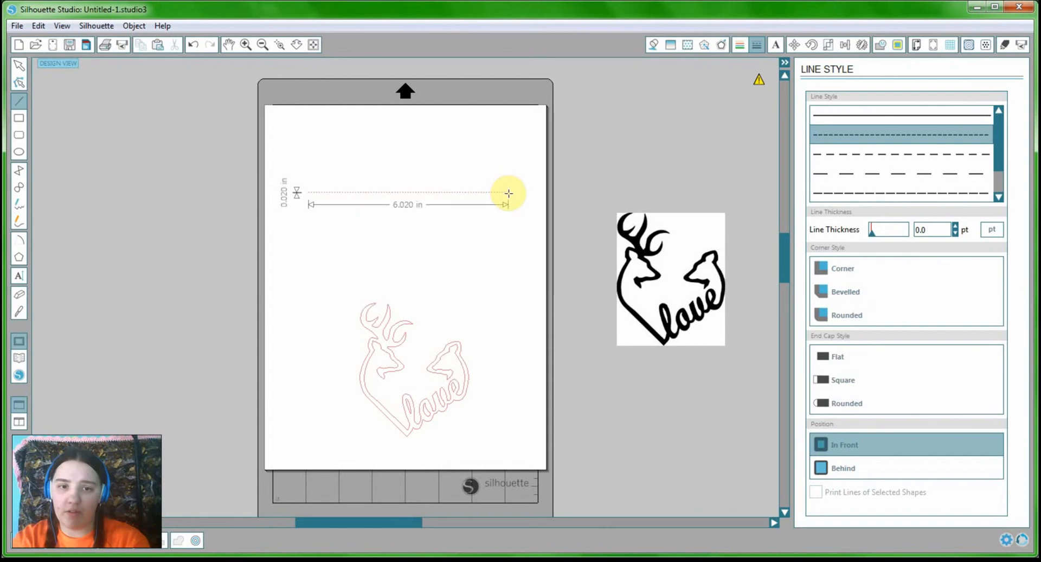
pyautogui.click(509, 193)
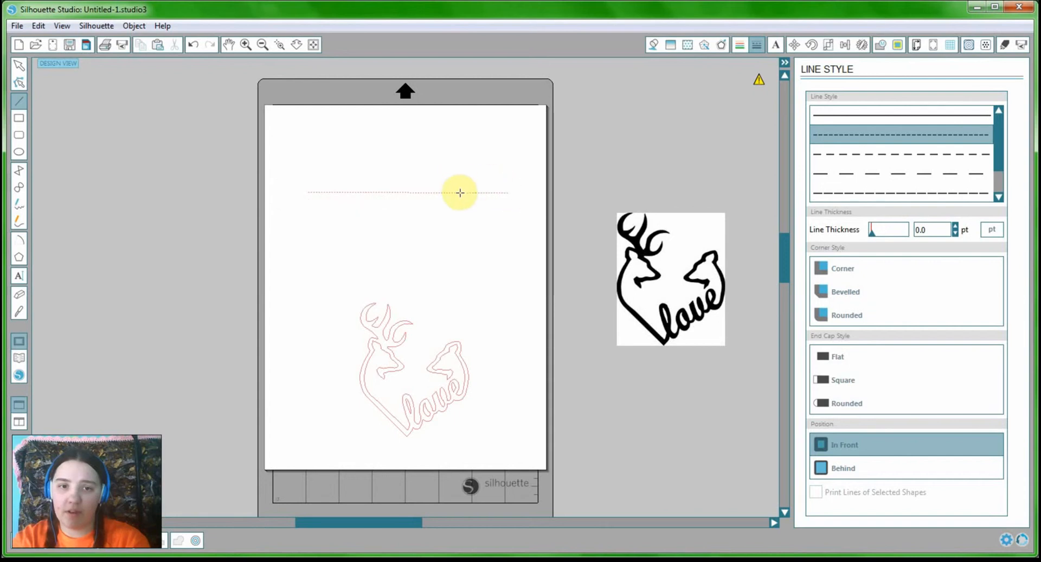
pyautogui.click(306, 142)
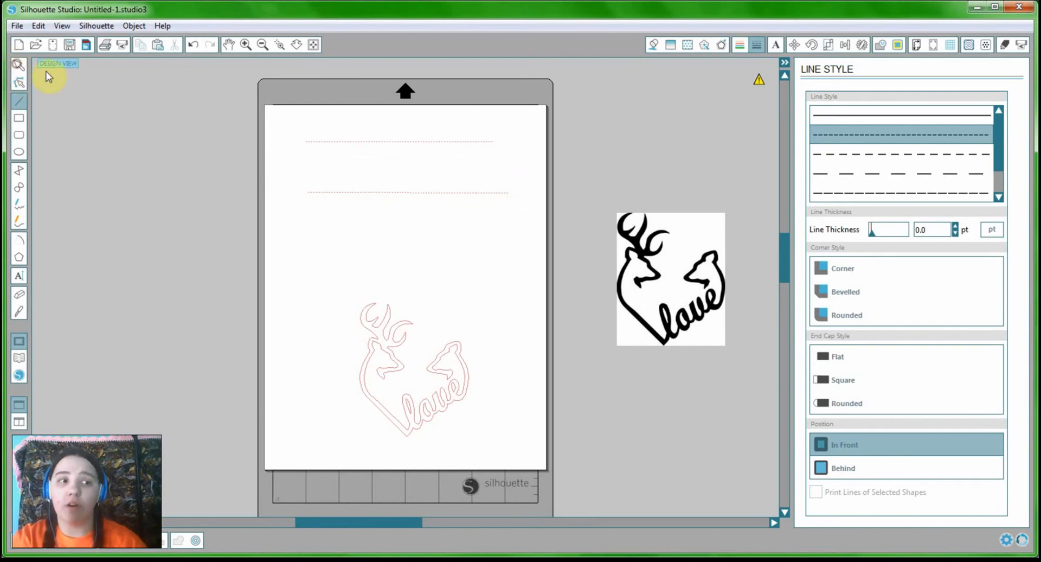
# Delete the lower dashed line and select the upper one
pyautogui.click(19, 66)
pyautogui.click(320, 195)
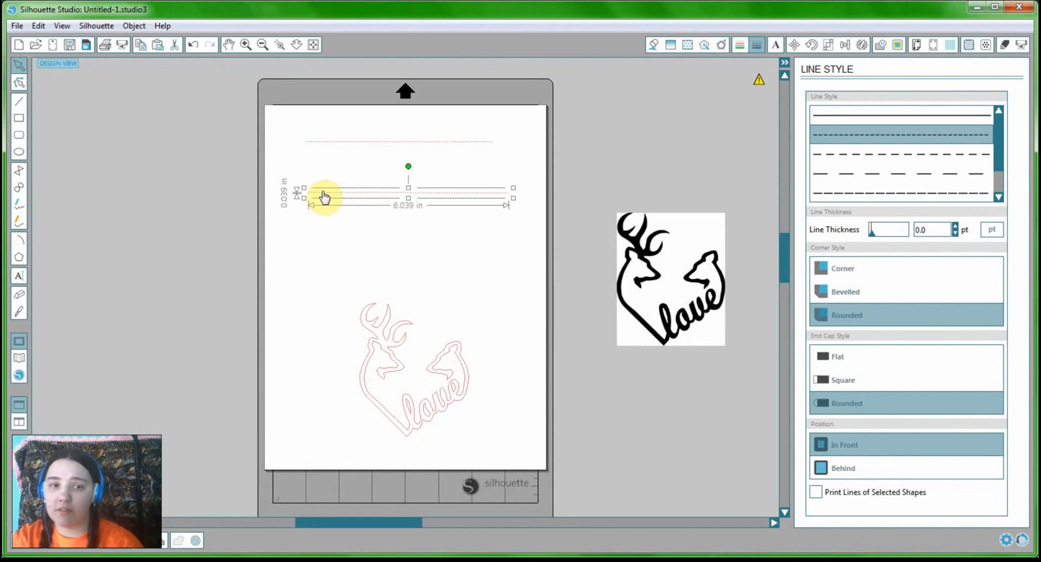
pyautogui.press('Delete')
pyautogui.click(427, 150)
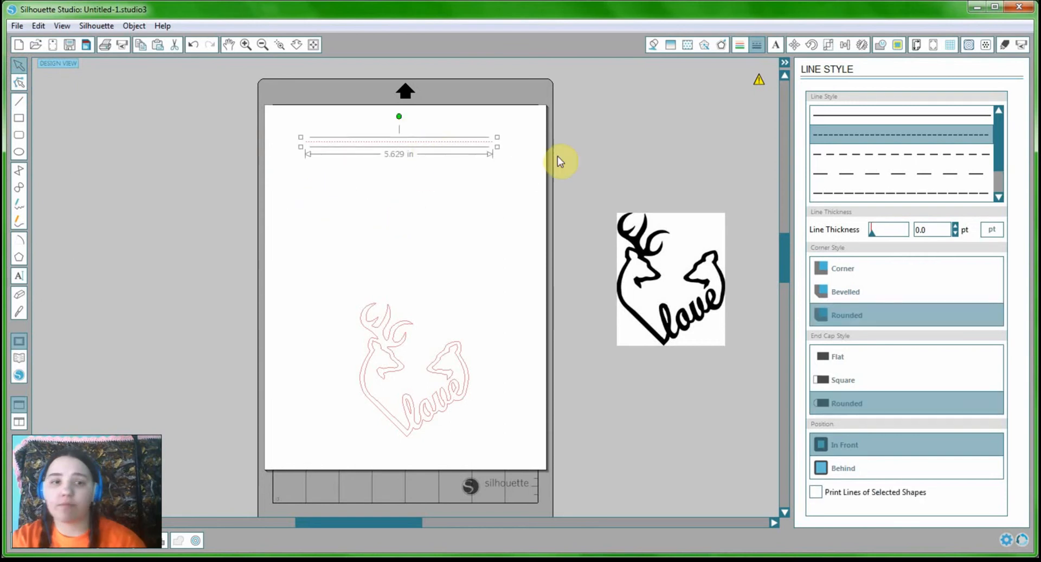
# Try the wider dashed styles on the selected horizontal line, and apply the last dash-dot style in the list
pyautogui.click(890, 173)
pyautogui.click(887, 153)
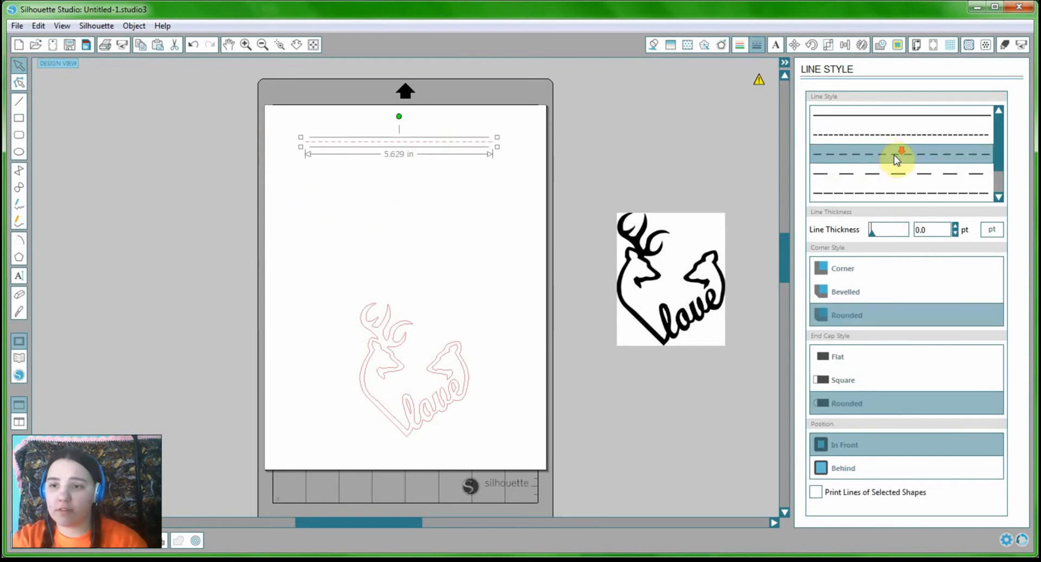
pyautogui.scroll(-1, 933, 179)
pyautogui.click(925, 193)
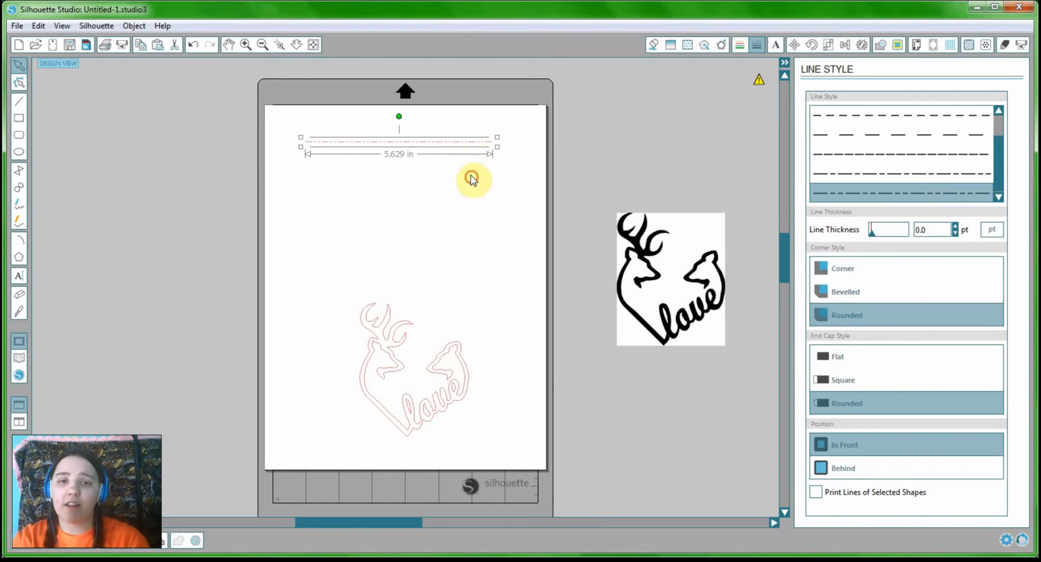
pyautogui.click(507, 154)
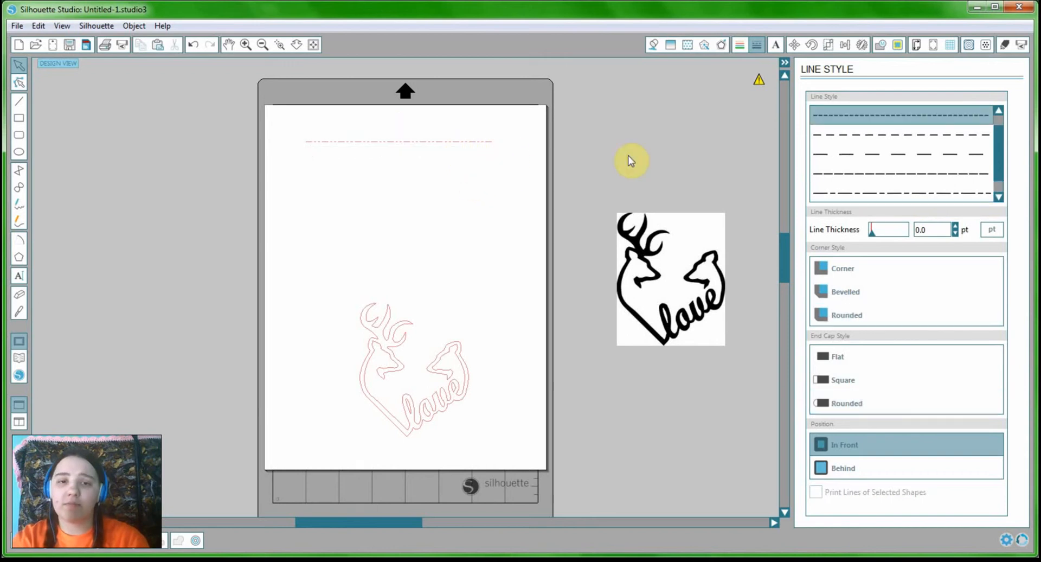
pyautogui.click(776, 47)
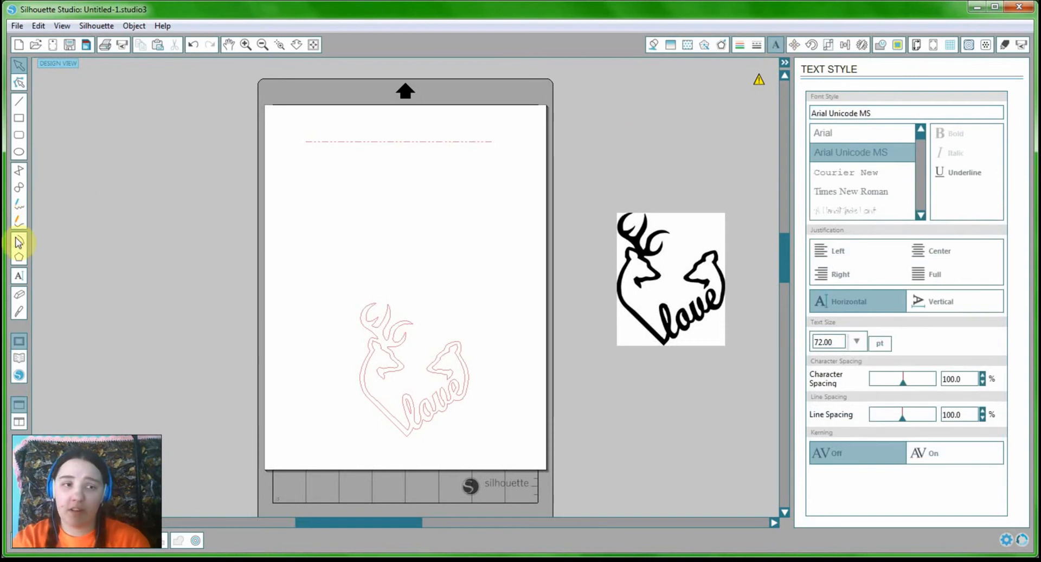
pyautogui.click(21, 280)
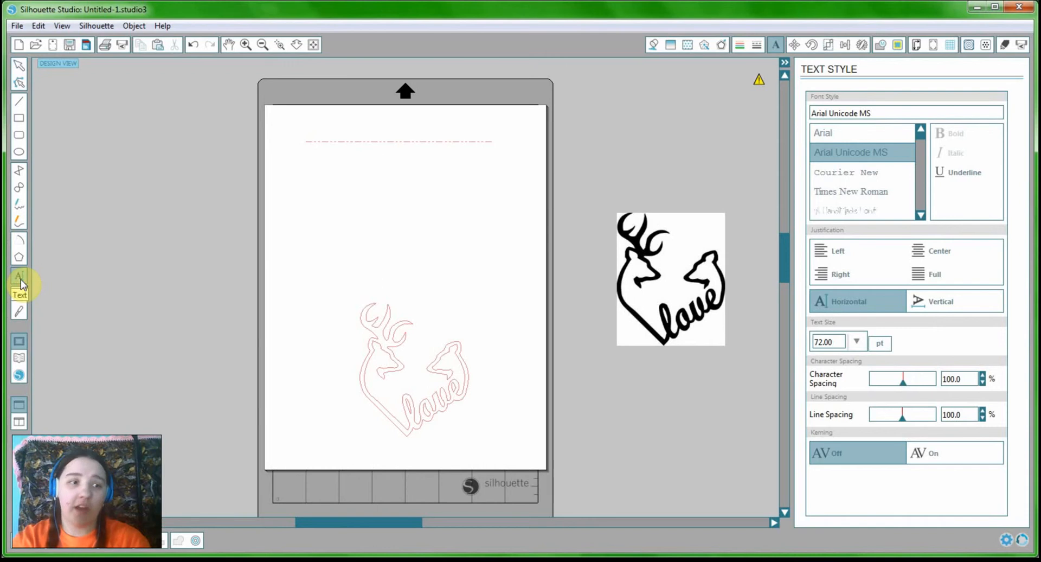
pyautogui.click(326, 206)
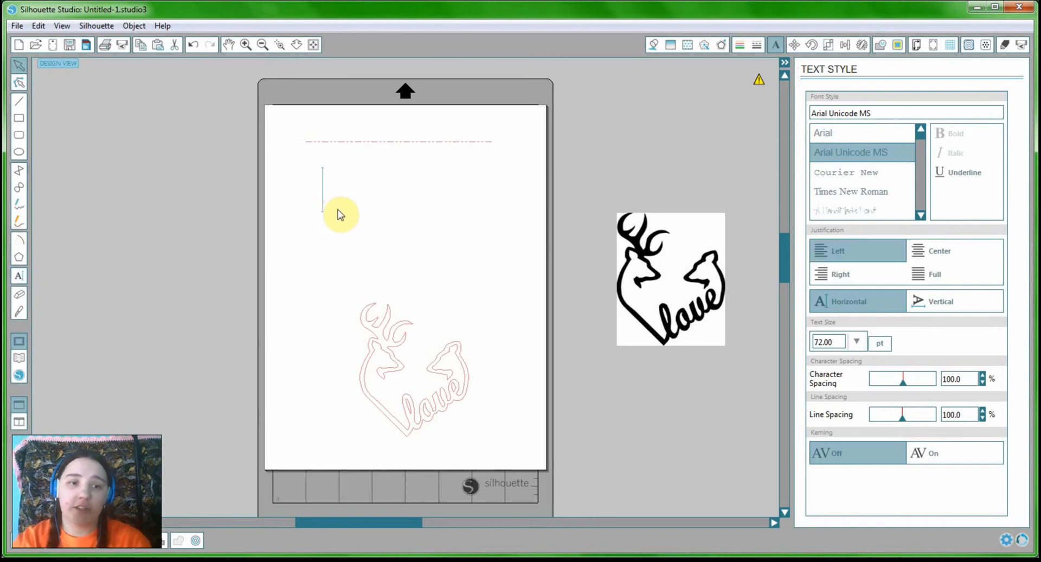
pyautogui.write('He;;o')
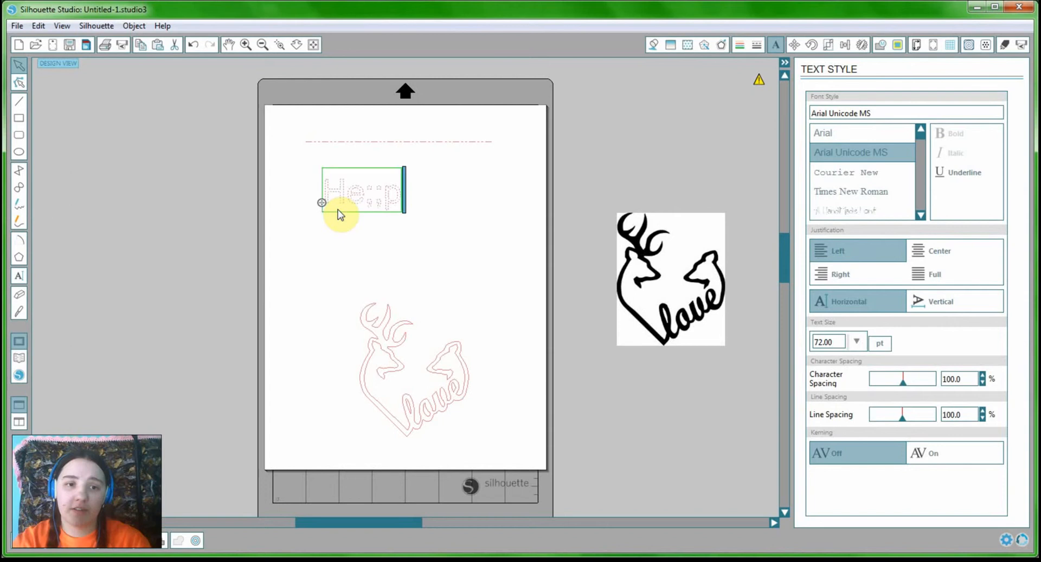
pyautogui.press('BackSpace')
pyautogui.press('BackSpace')
pyautogui.press('BackSpace')
pyautogui.press('BackSpace')
pyautogui.press('BackSpace')
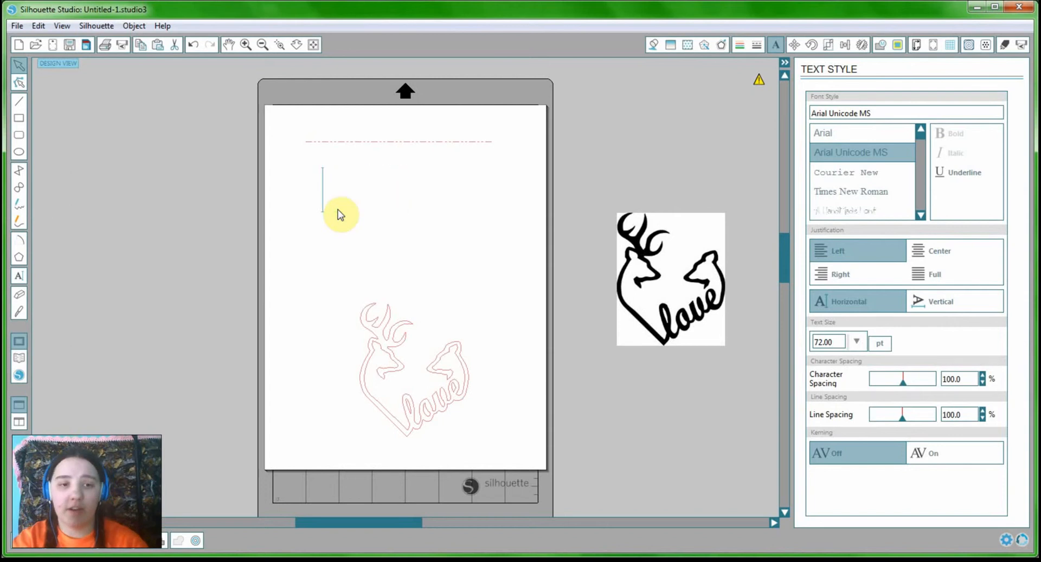
pyautogui.click(756, 45)
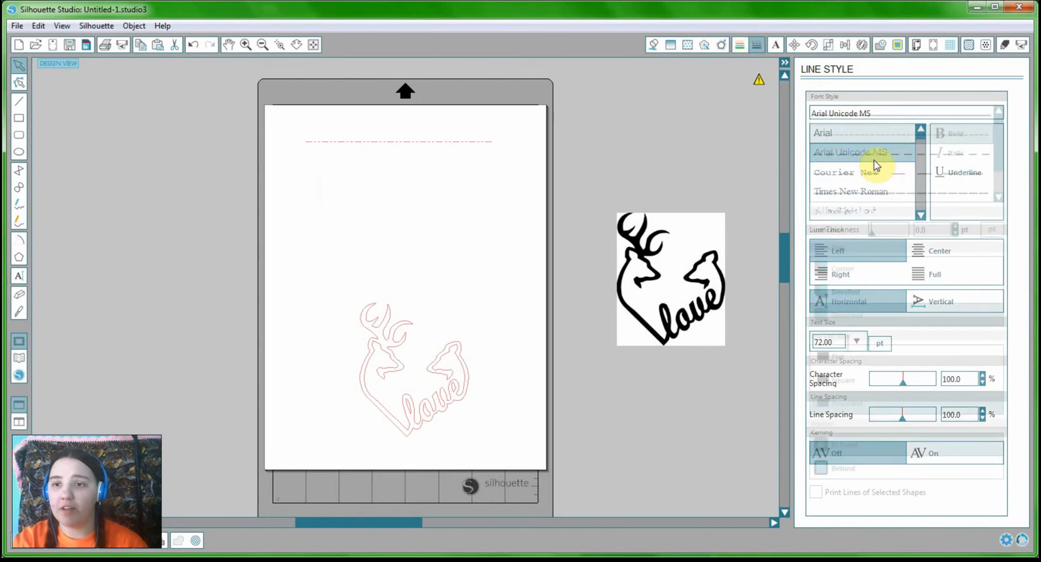
pyautogui.click(869, 116)
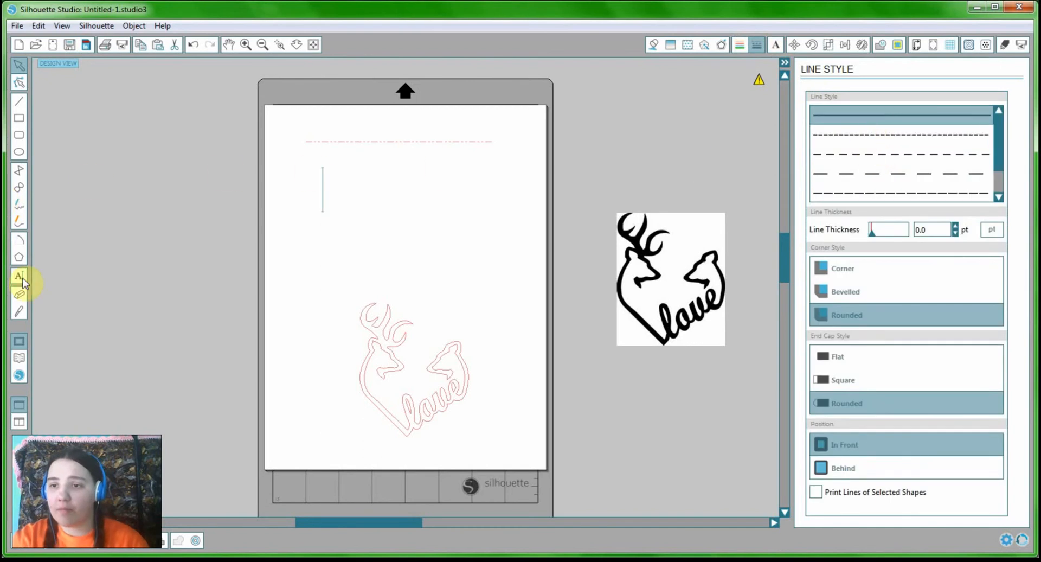
pyautogui.click(346, 198)
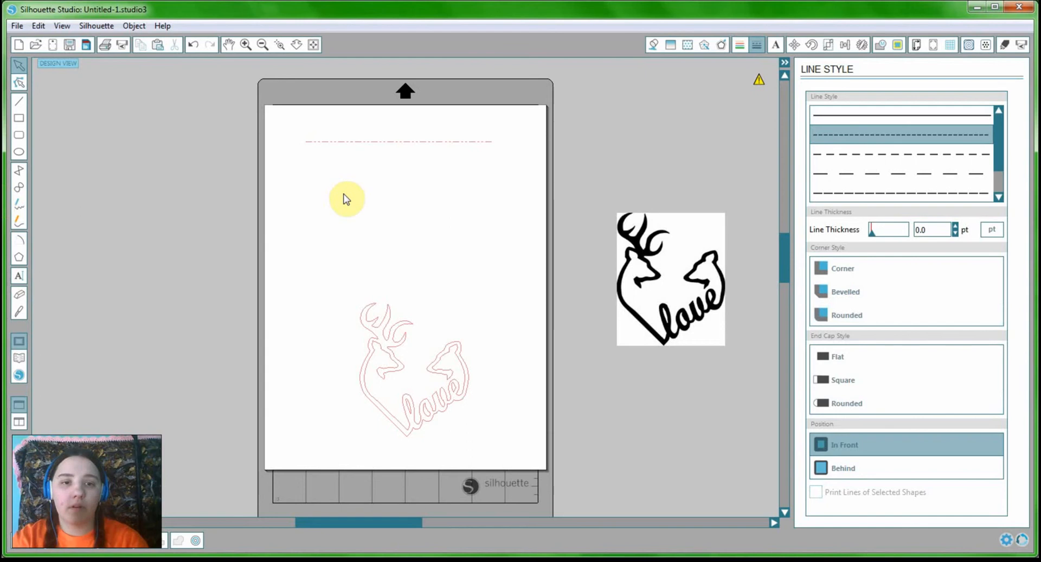
# Add the text "Hello" in 72 pt Arial Unicode MS between the dashed line and the deer outline
pyautogui.click(24, 272)
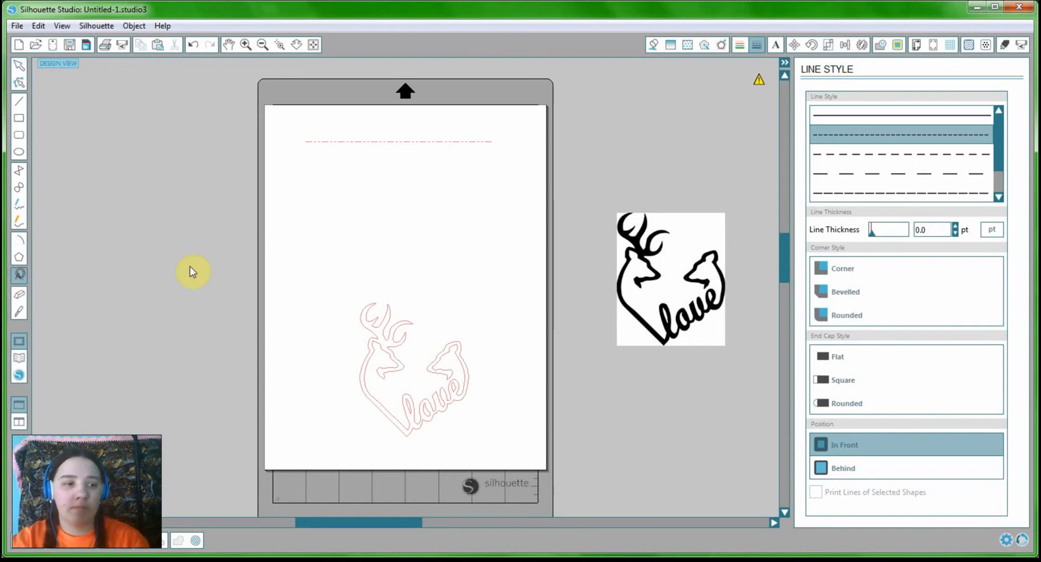
pyautogui.click(321, 220)
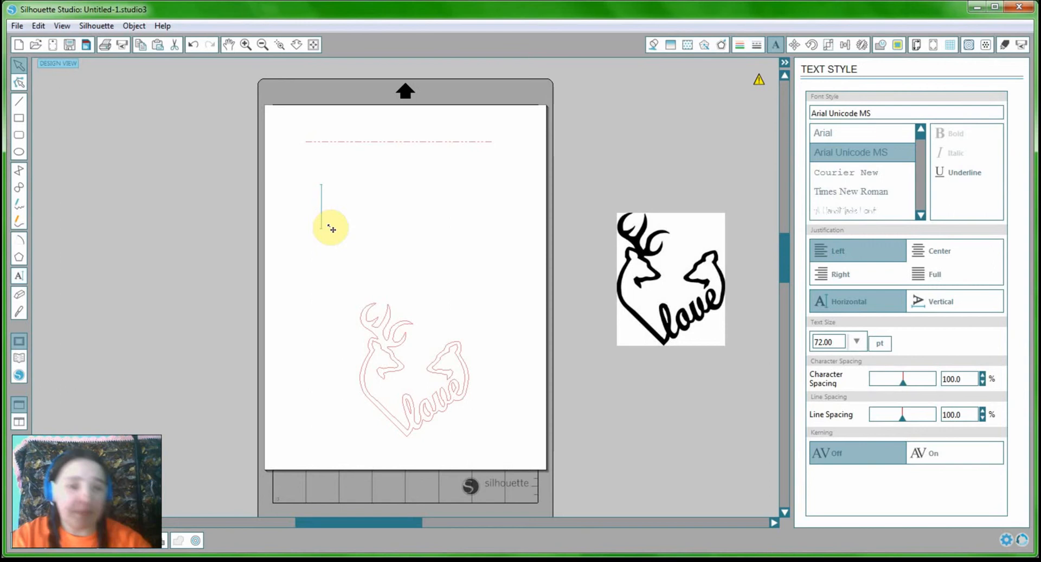
pyautogui.write('Hello')
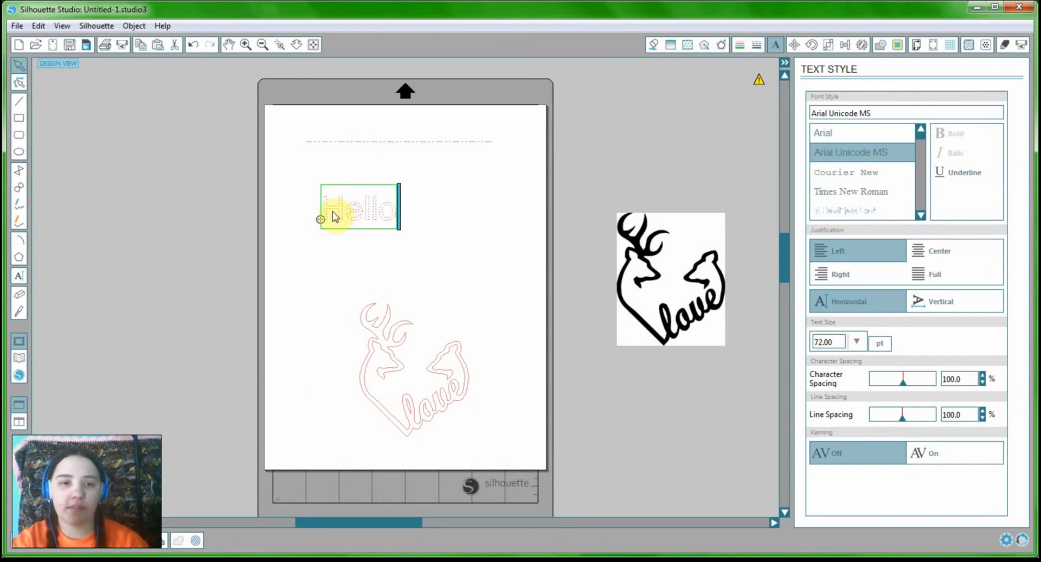
# Select the whole word "Hello" and change its outline to the solid line style
pyautogui.click(393, 209)
pyautogui.moveTo(345, 209); pyautogui.dragTo(460, 199)
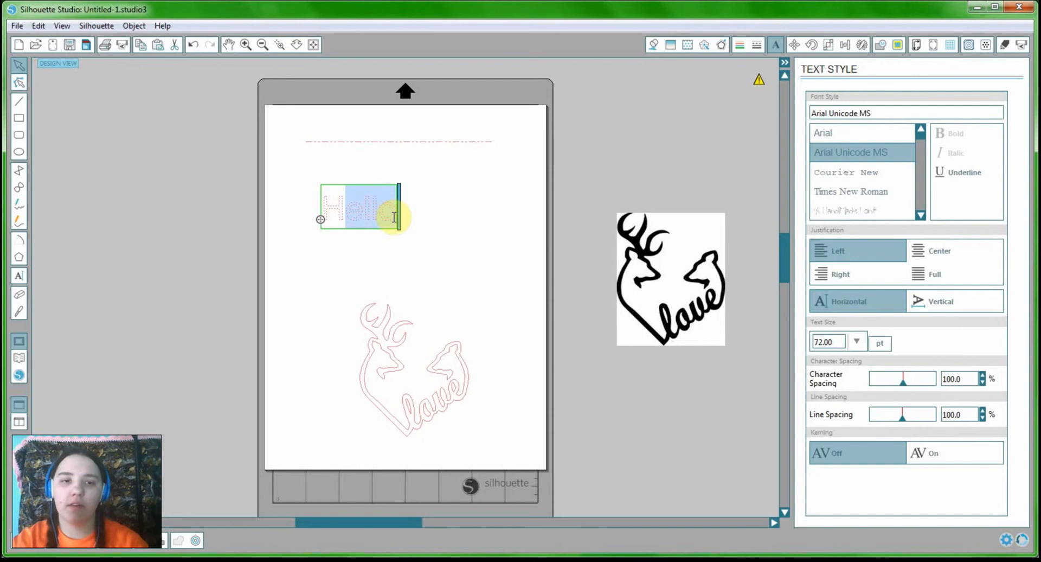
pyautogui.moveTo(396, 215); pyautogui.dragTo(310, 216)
pyautogui.click(758, 45)
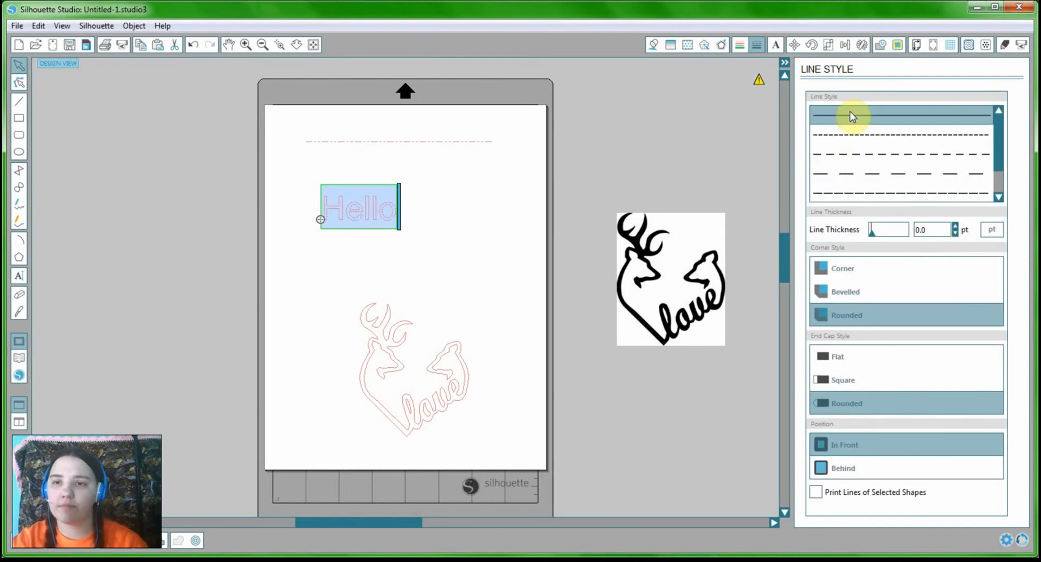
# Try Courier New, Times New Roman and A HandMade Font on the word "Hello", and set its font to Arial
pyautogui.click(776, 44)
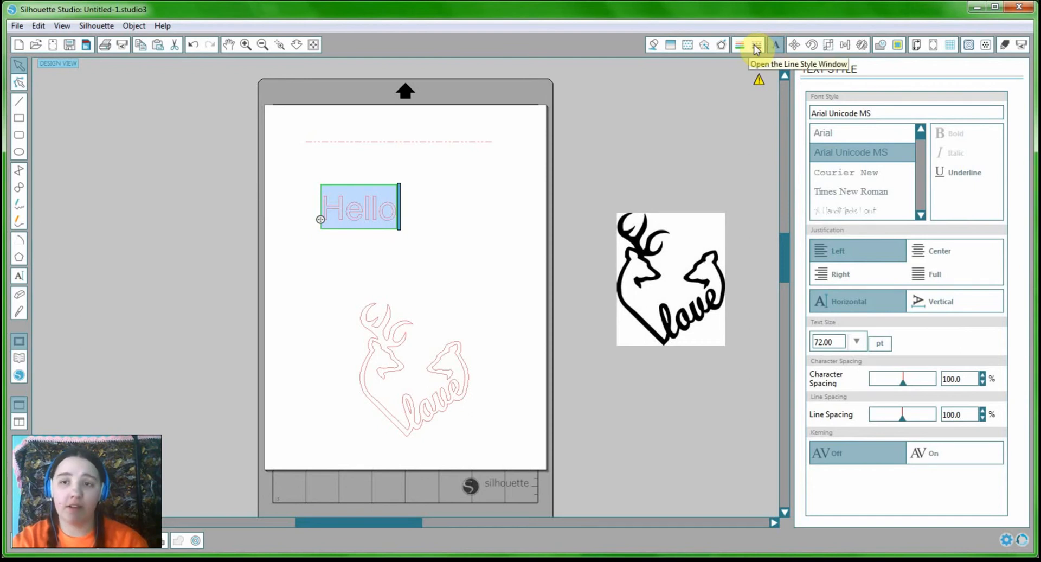
pyautogui.click(775, 47)
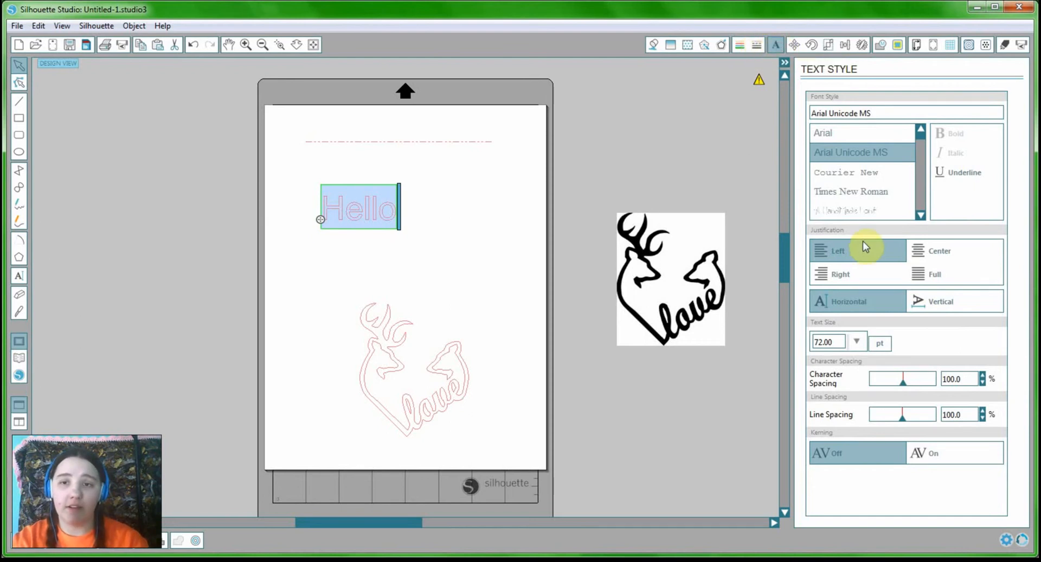
pyautogui.click(856, 181)
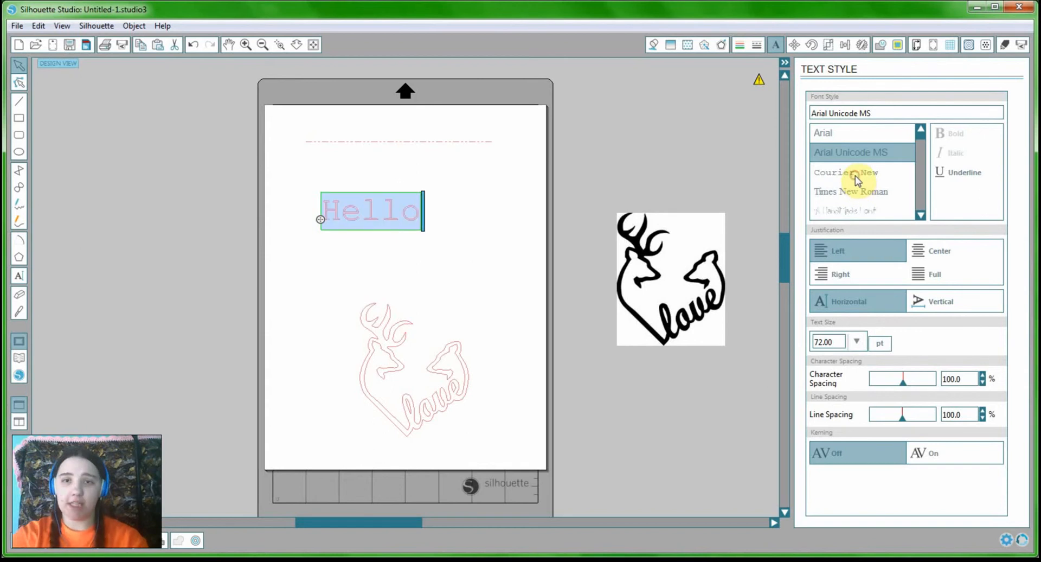
pyautogui.click(856, 193)
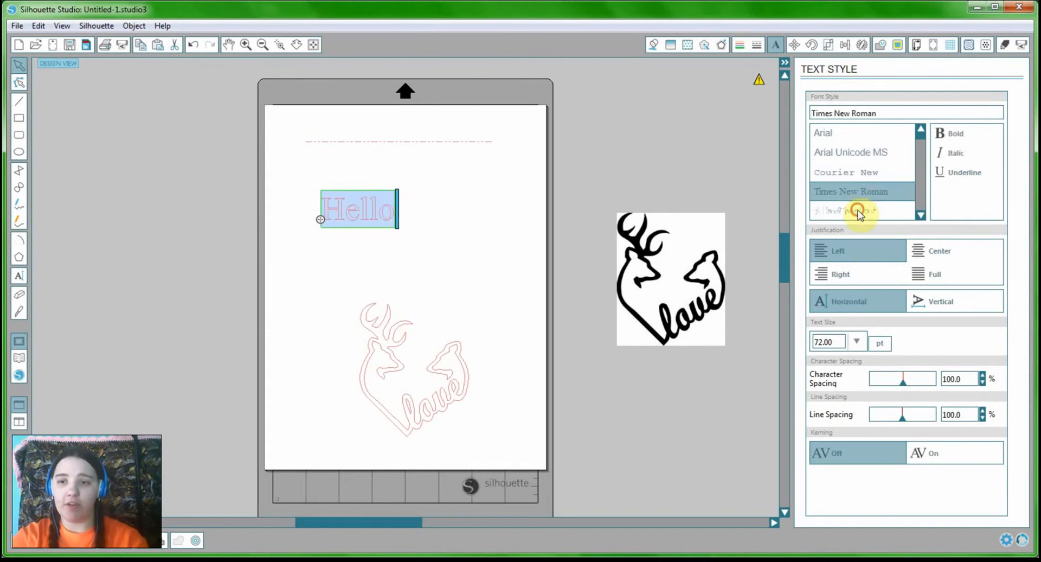
pyautogui.click(856, 208)
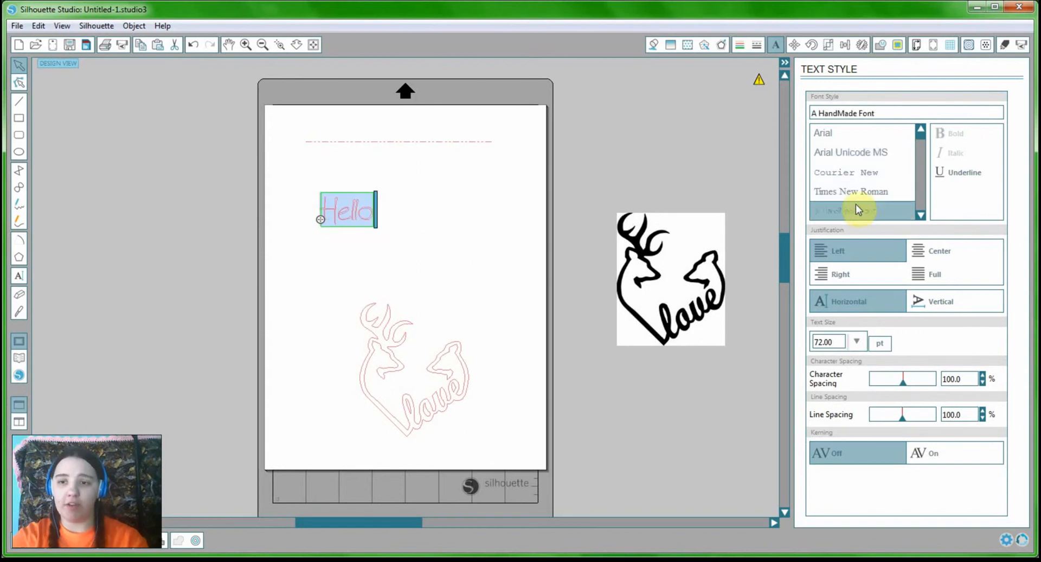
pyautogui.click(843, 136)
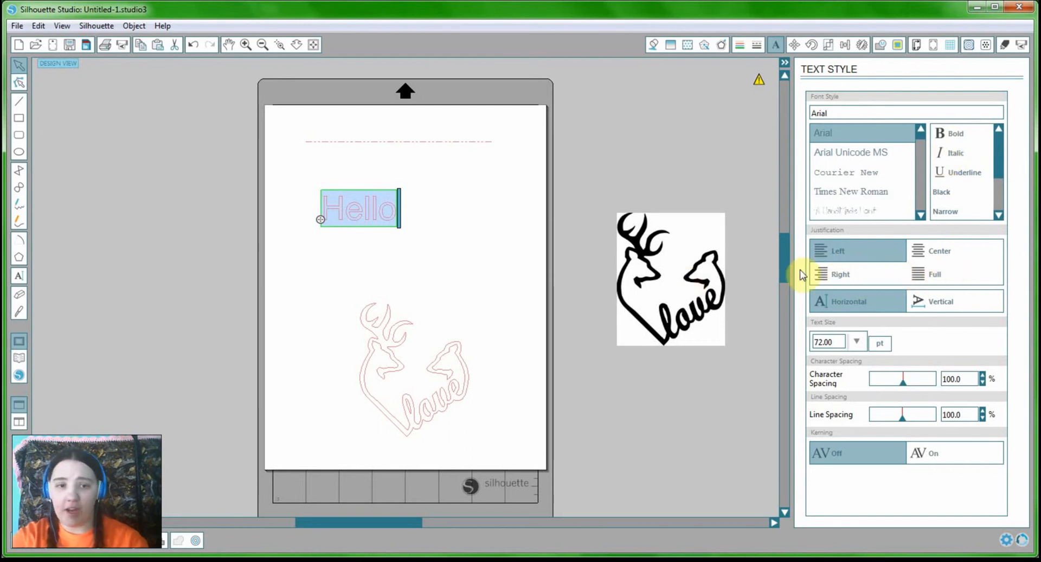
# Append several spaces and the word "HELLO" in capitals after "Hello" in the same text
pyautogui.click(394, 216)
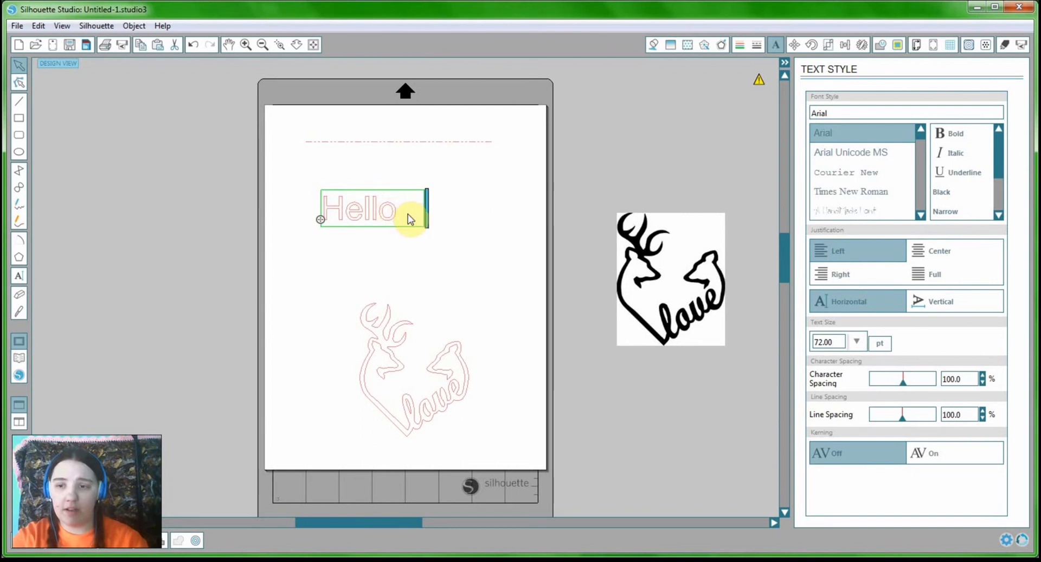
pyautogui.write('H')
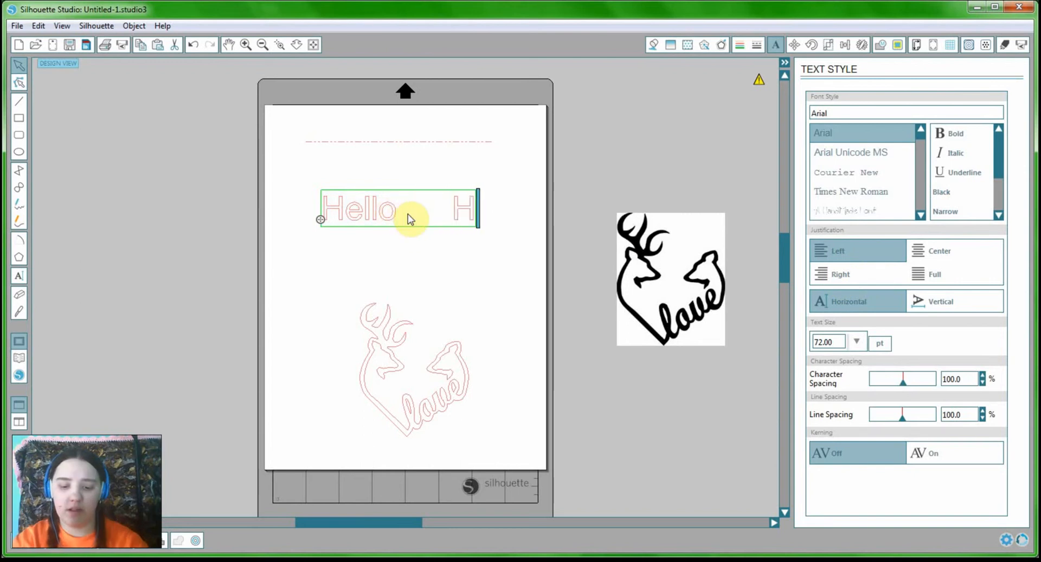
pyautogui.write('ELLO')
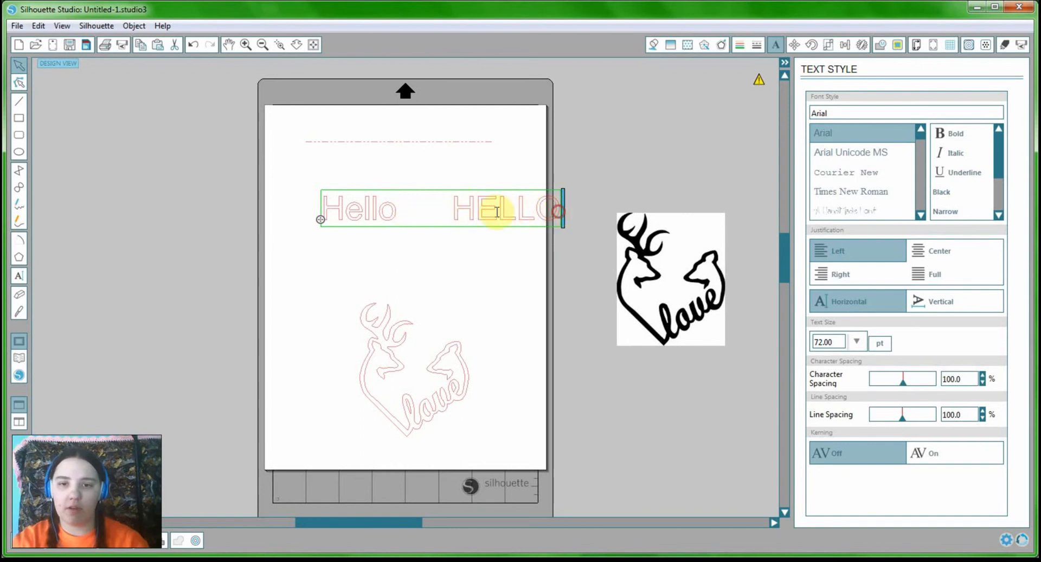
# Select the entire text and try center justification, followed by right justification
pyautogui.hotkey('ctrl', 'a')
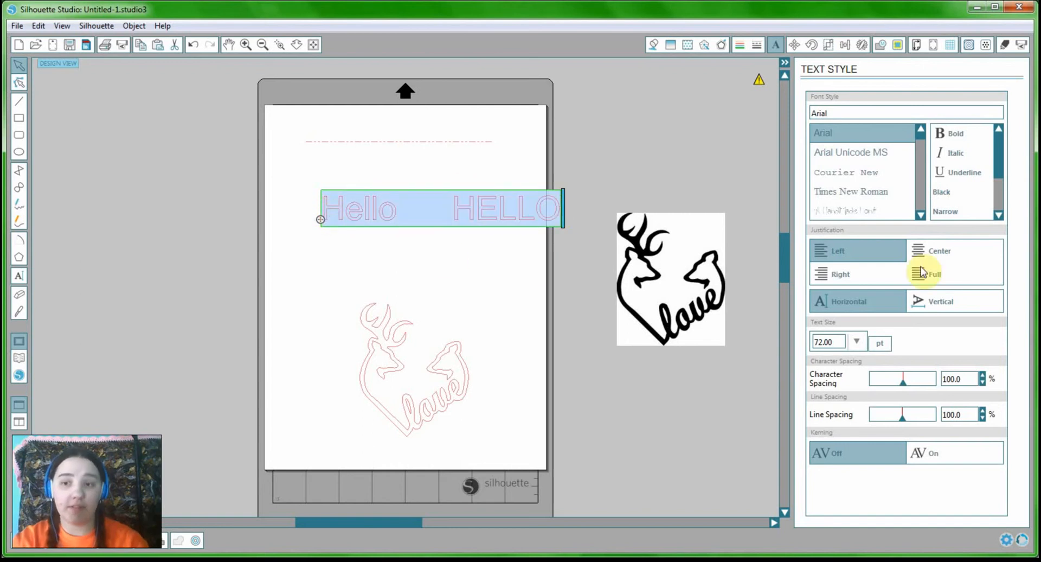
pyautogui.click(928, 252)
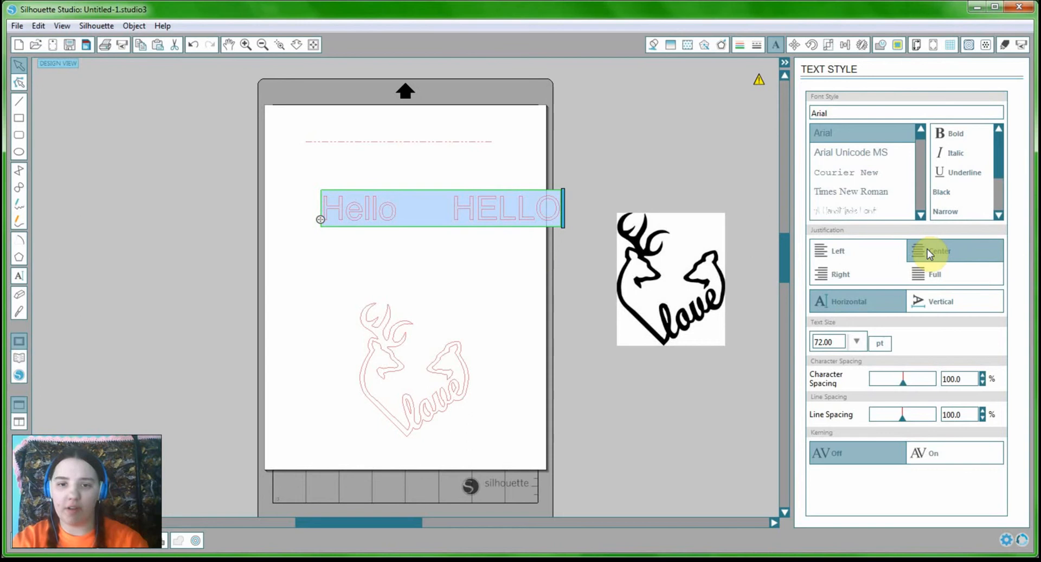
pyautogui.click(861, 272)
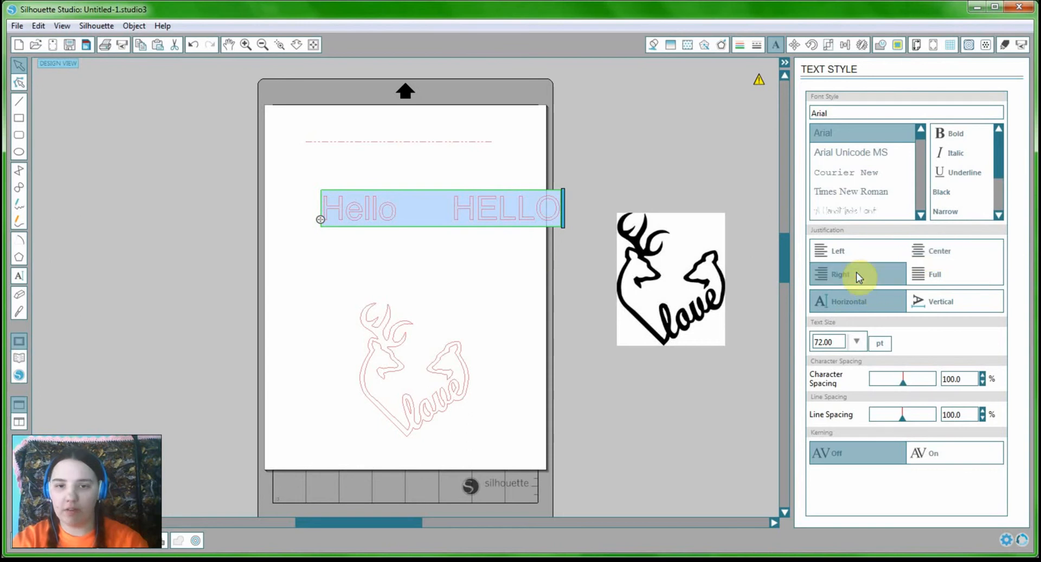
# Finish editing the "Hello HELLO" text and delete it from the page
pyautogui.click(406, 252)
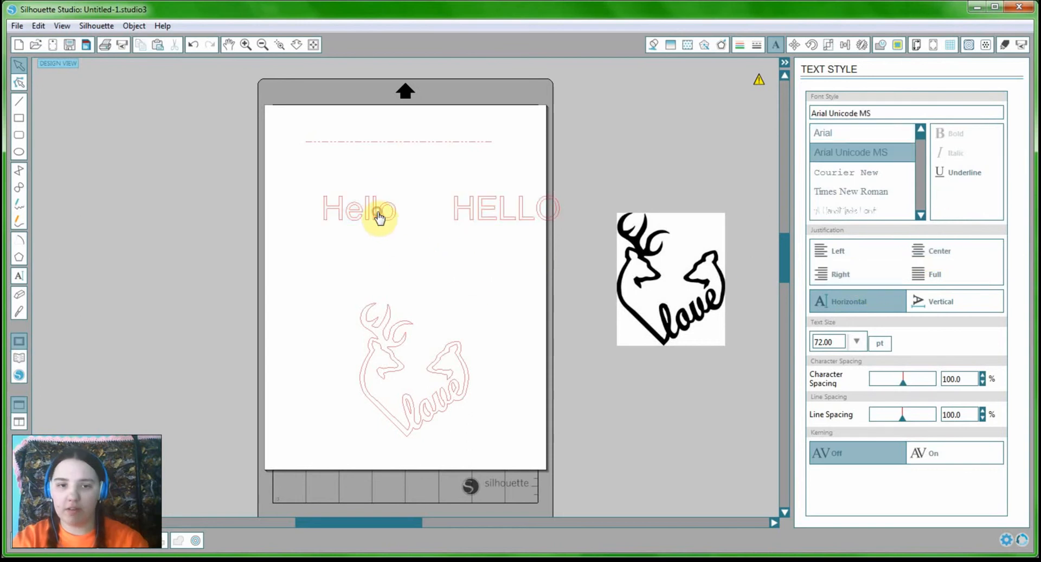
pyautogui.click(393, 217)
pyautogui.press('Delete')
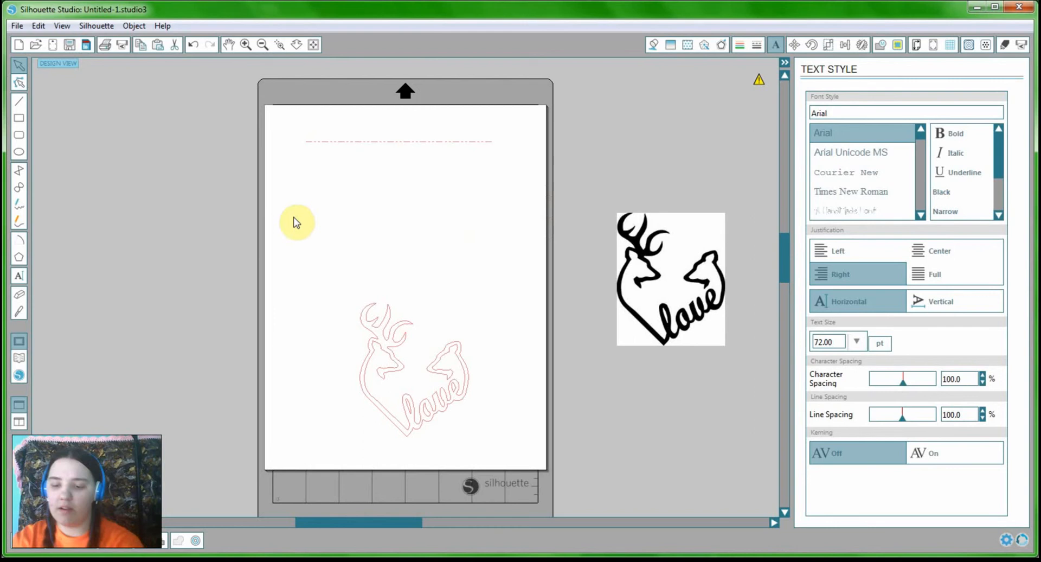
# Add the text "HEllo" in 72 pt Arial Unicode MS near the page's left edge, above the deer outline
pyautogui.click(19, 275)
pyautogui.click(288, 224)
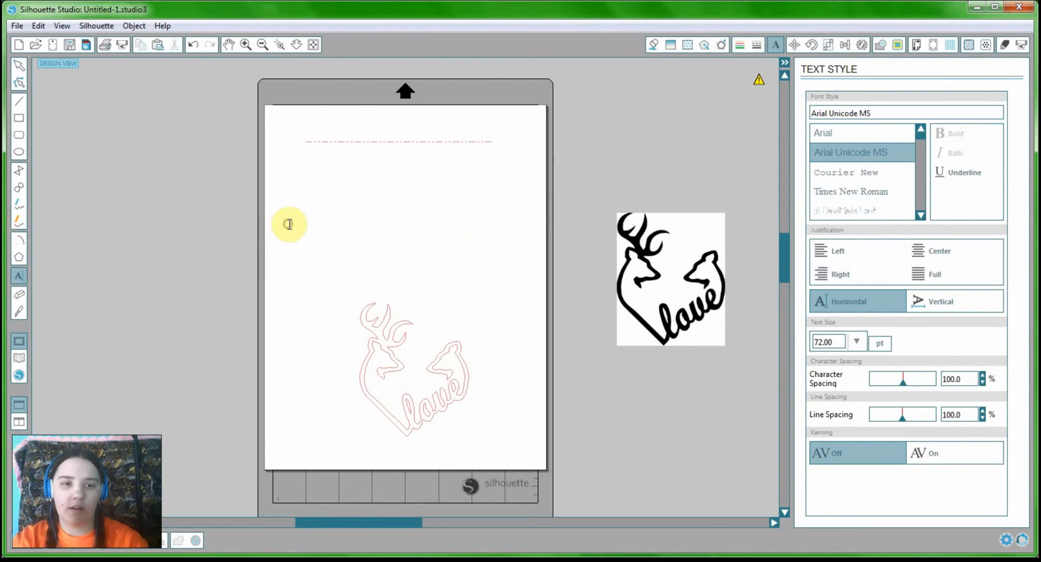
pyautogui.write('HELl')
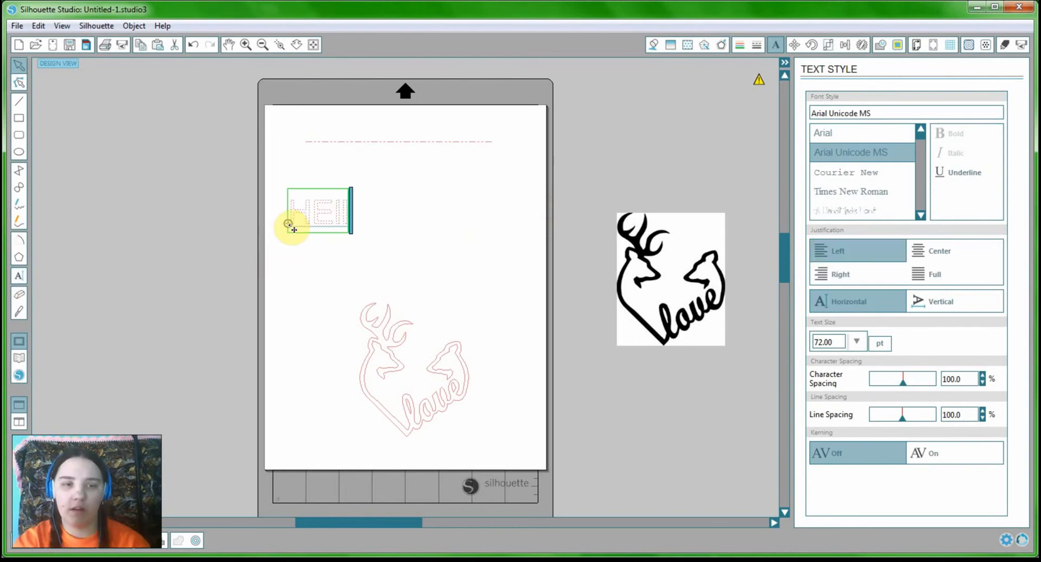
pyautogui.write('o')
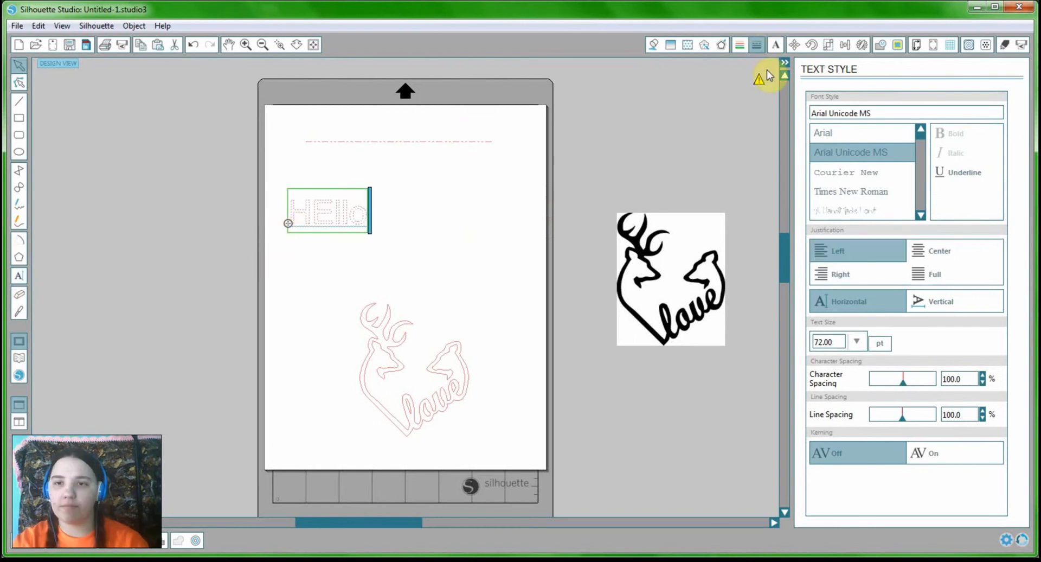
# Select all of the "HEllo" text and apply the solid line style to it
pyautogui.click(851, 119)
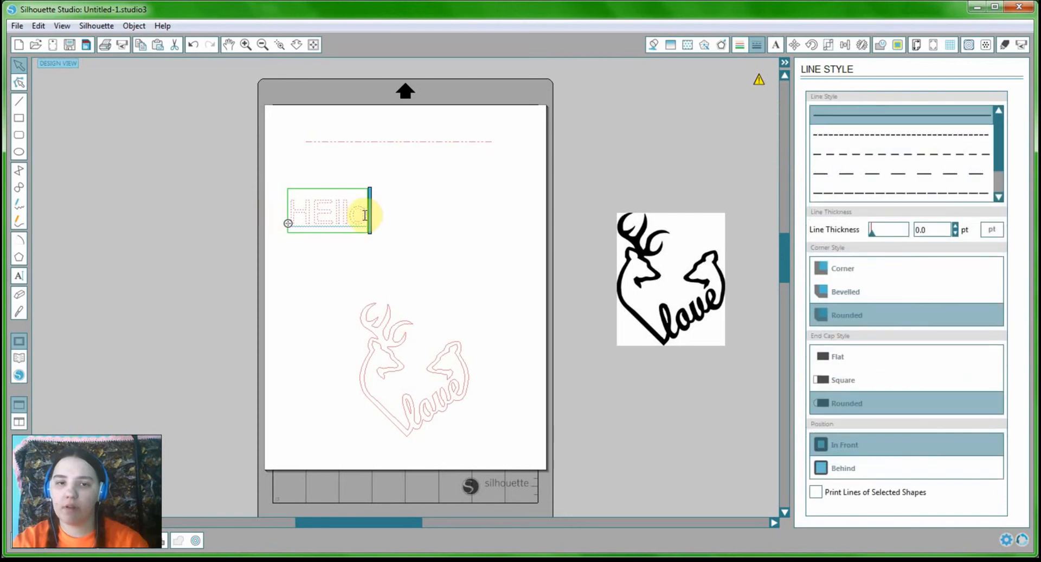
pyautogui.click(365, 215)
pyautogui.moveTo(363, 222); pyautogui.dragTo(283, 221)
pyautogui.click(867, 118)
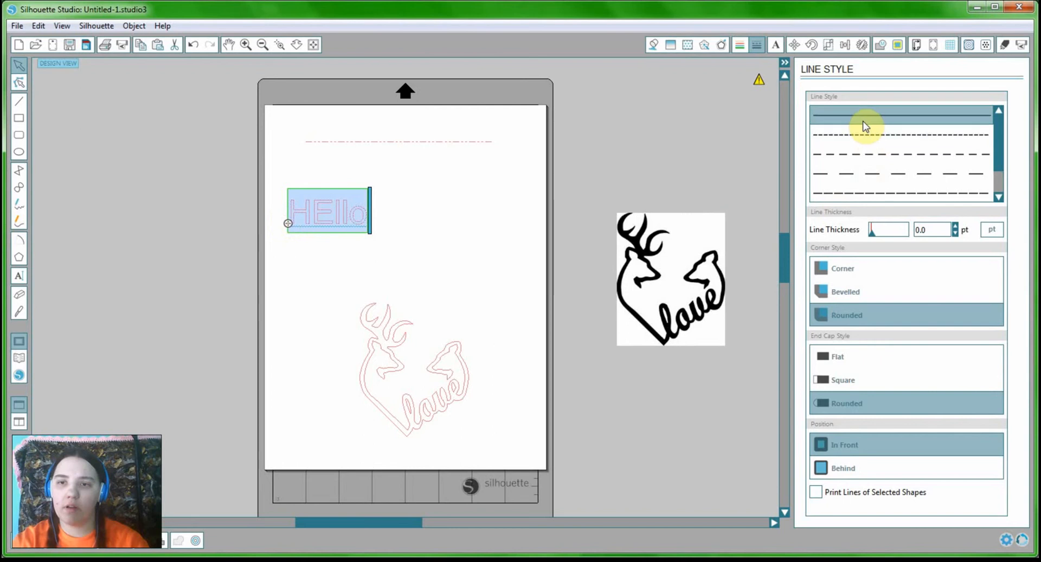
# Correct the "HEllo" text to read "Hello" and finish editing it
pyautogui.click(778, 45)
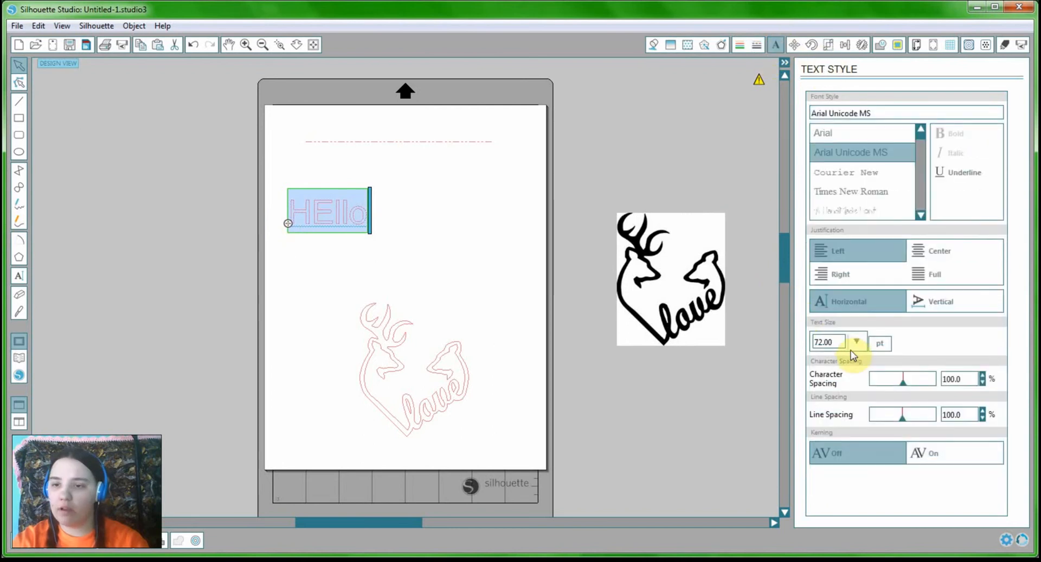
pyautogui.click(364, 222)
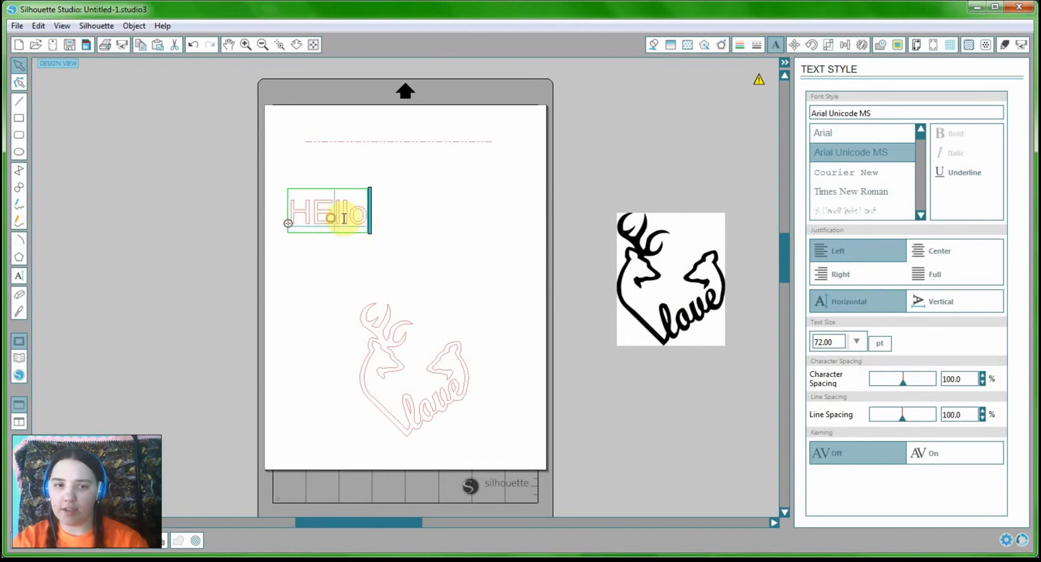
pyautogui.press('BackSpace')
pyautogui.write('ello')
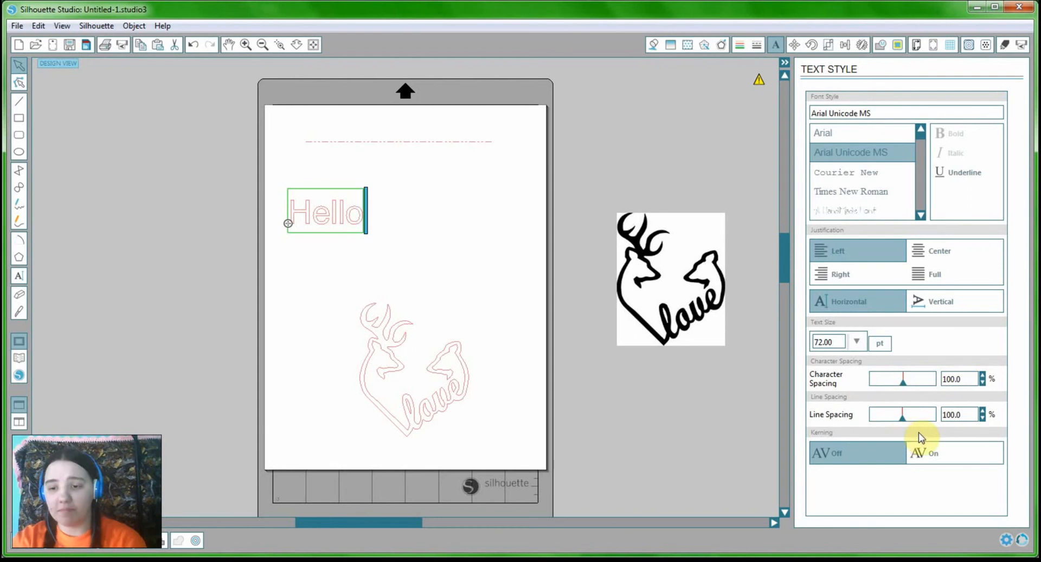
pyautogui.click(424, 256)
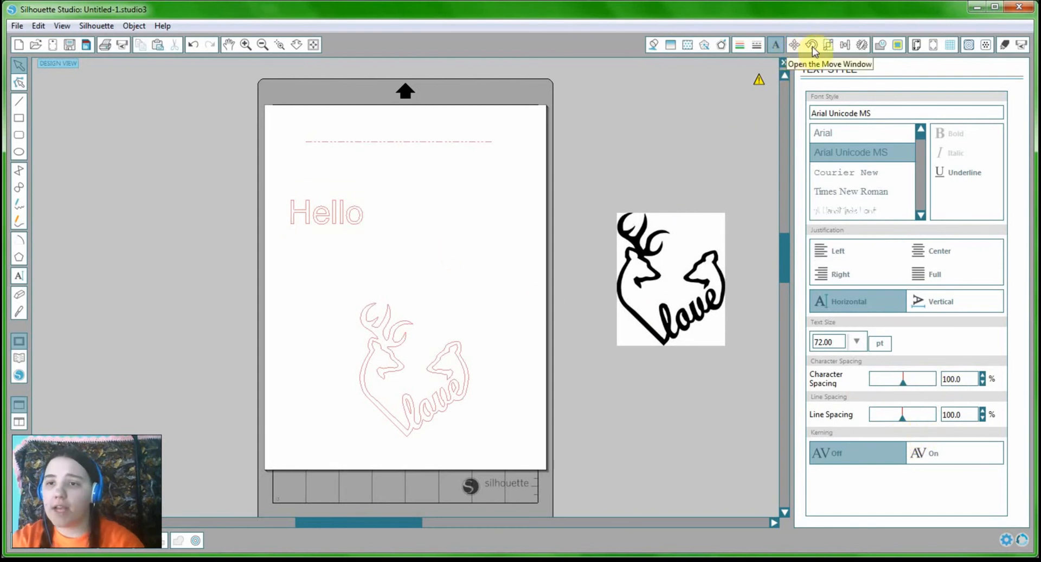
# Create a left-mirrored copy of the "Hello" text and place it on the other side of the original, near the same height
pyautogui.click(862, 47)
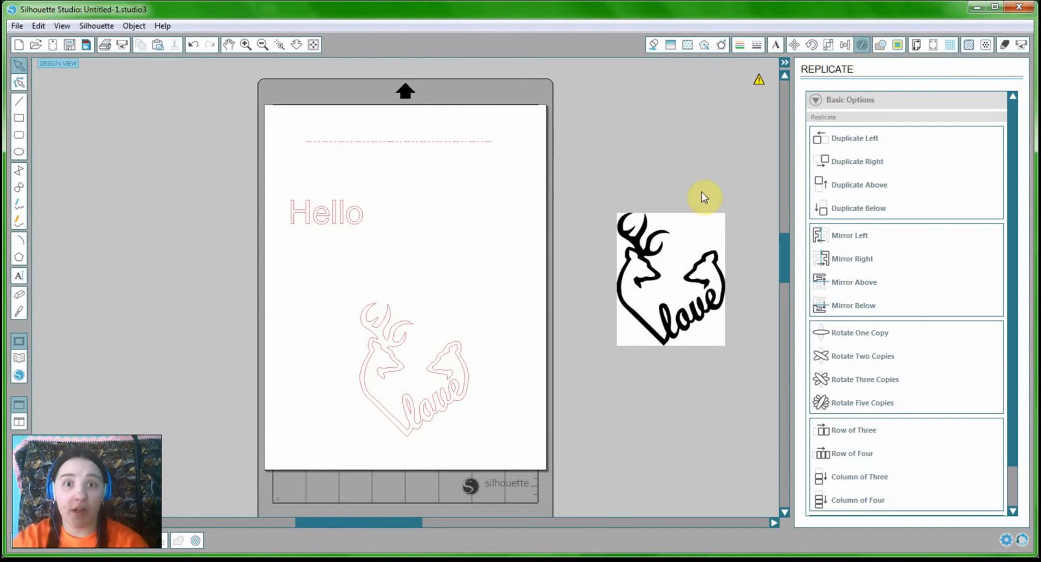
pyautogui.click(366, 230)
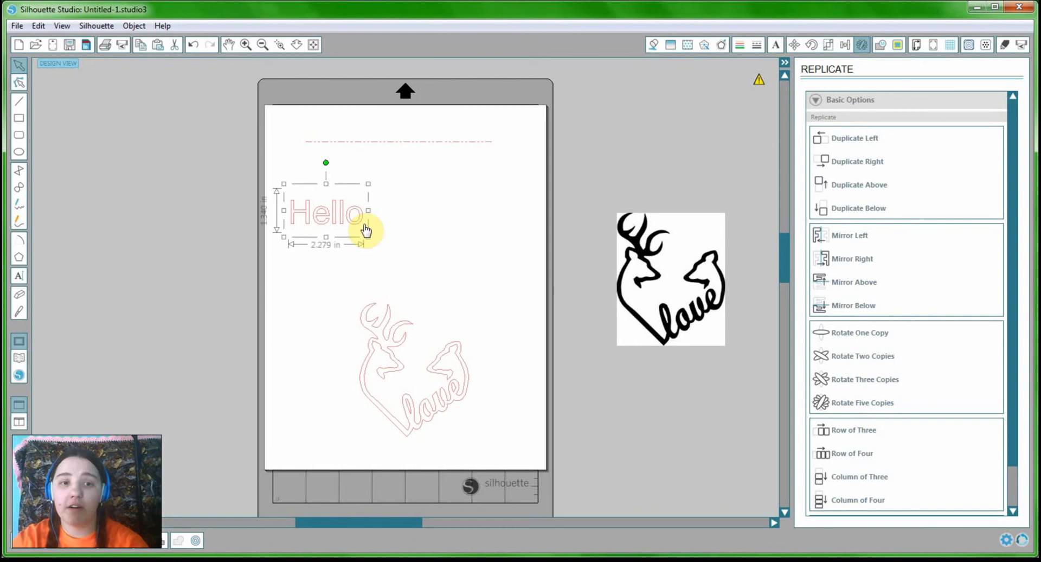
pyautogui.click(852, 237)
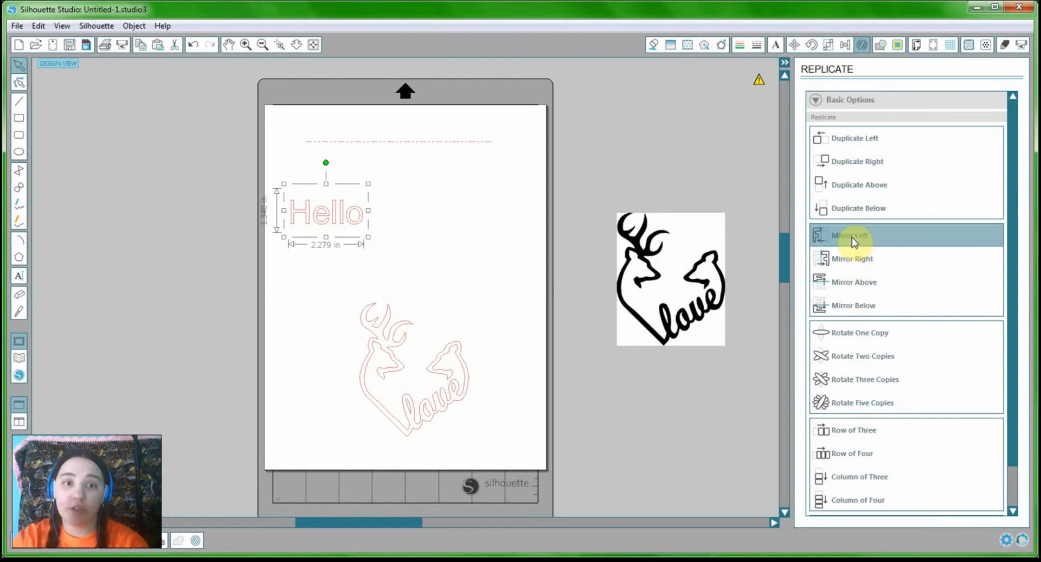
pyautogui.click(262, 228)
pyautogui.moveTo(456, 233)
pyautogui.mouseDown()
pyautogui.moveTo(486, 221)
pyautogui.moveTo(461, 217)
pyautogui.mouseUp()
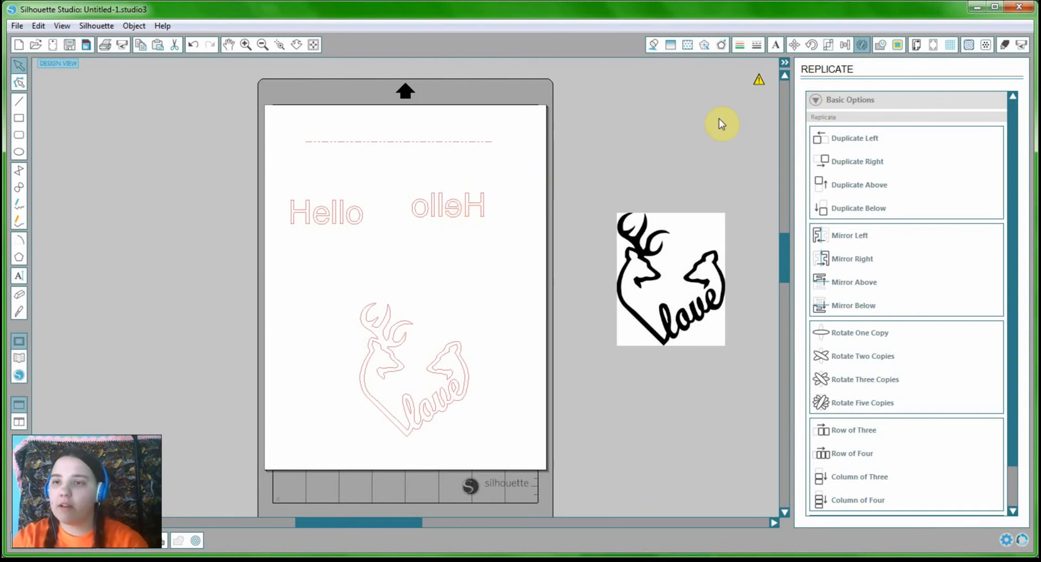
# Move both "Hello" texts close to the page's right edge, with the mirrored copy above the original
pyautogui.click(879, 47)
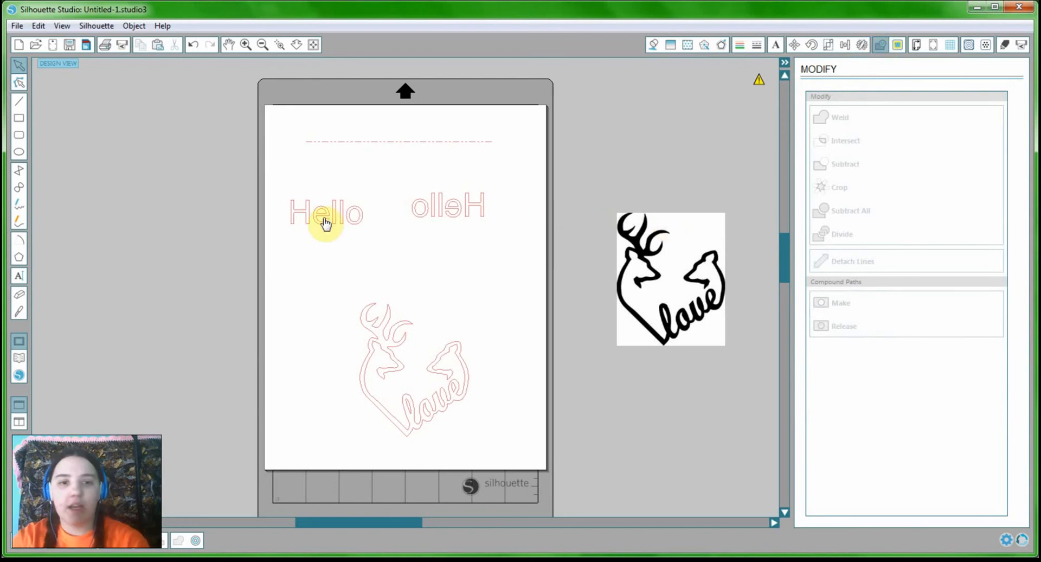
pyautogui.moveTo(326, 221); pyautogui.dragTo(460, 277)
pyautogui.moveTo(473, 234); pyautogui.dragTo(507, 234)
pyautogui.moveTo(476, 279); pyautogui.dragTo(507, 278)
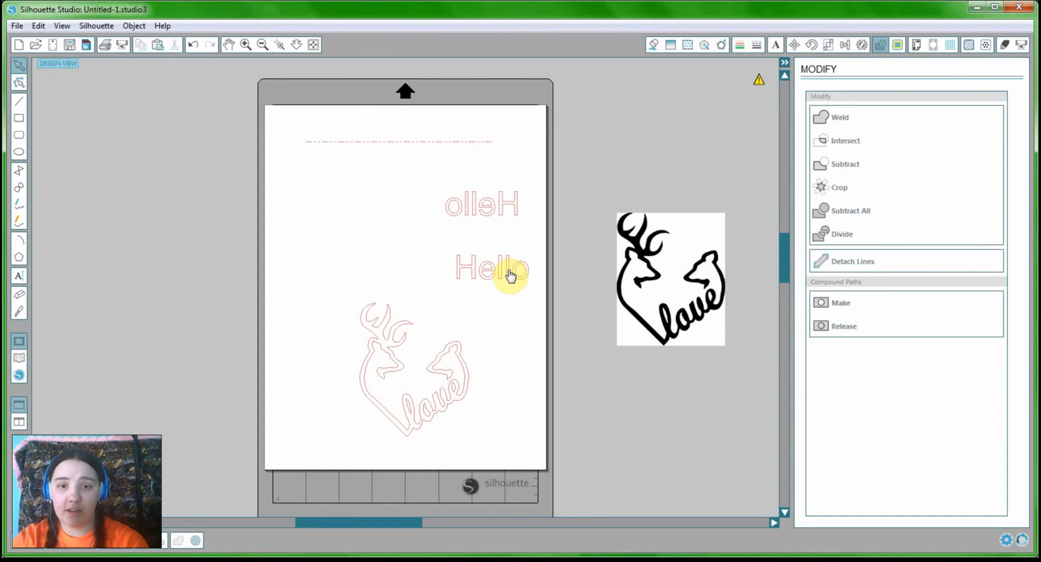
# Draw a circle about 3.19 by 3.11 in above the deer outline, beside the texts, and give it the solid line style
pyautogui.click(324, 264)
pyautogui.click(19, 151)
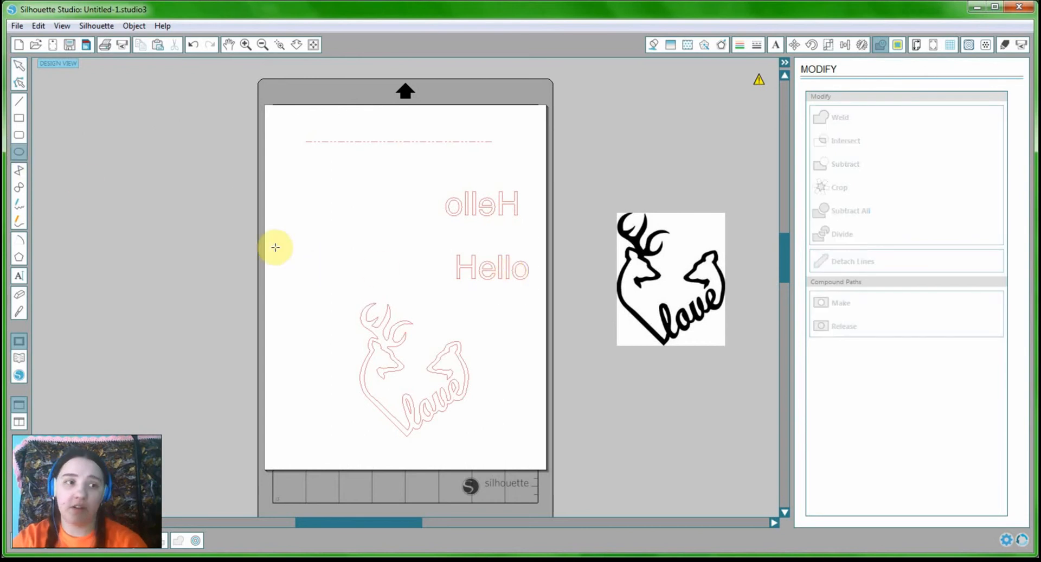
pyautogui.moveTo(293, 180); pyautogui.dragTo(316, 209)
pyautogui.moveTo(366, 266); pyautogui.dragTo(400, 282)
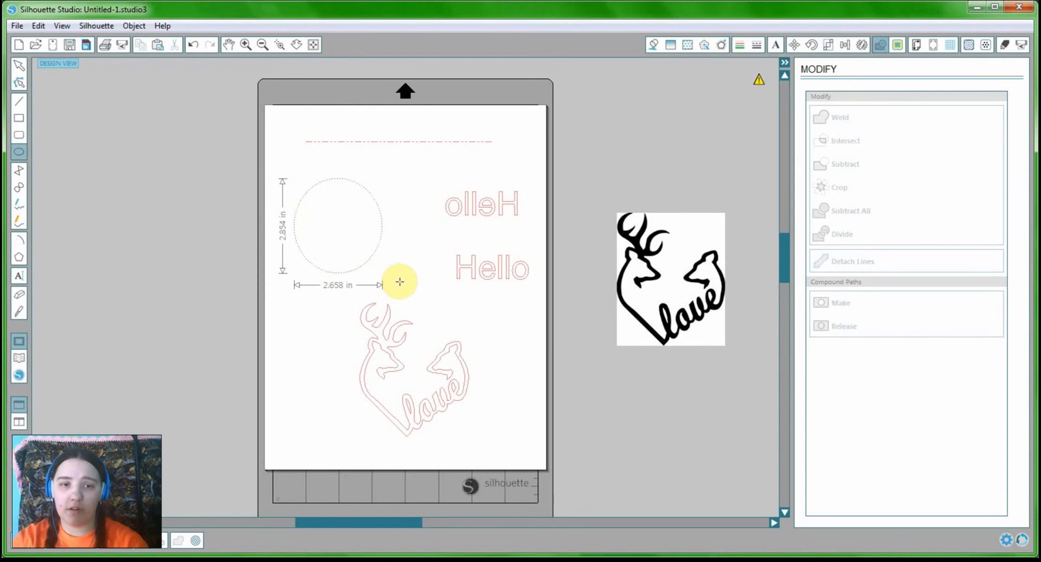
pyautogui.click(19, 66)
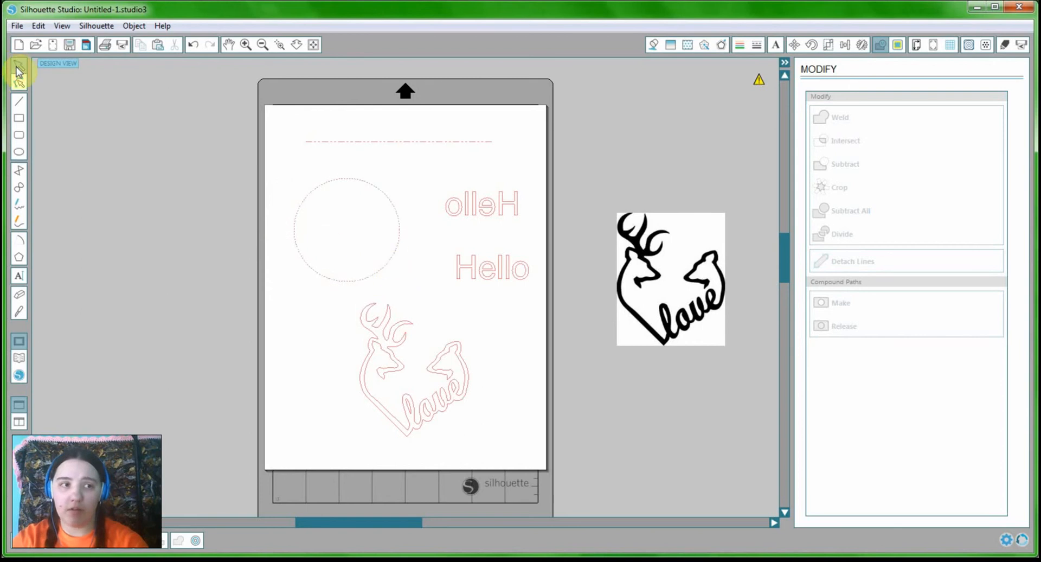
pyautogui.click(398, 190)
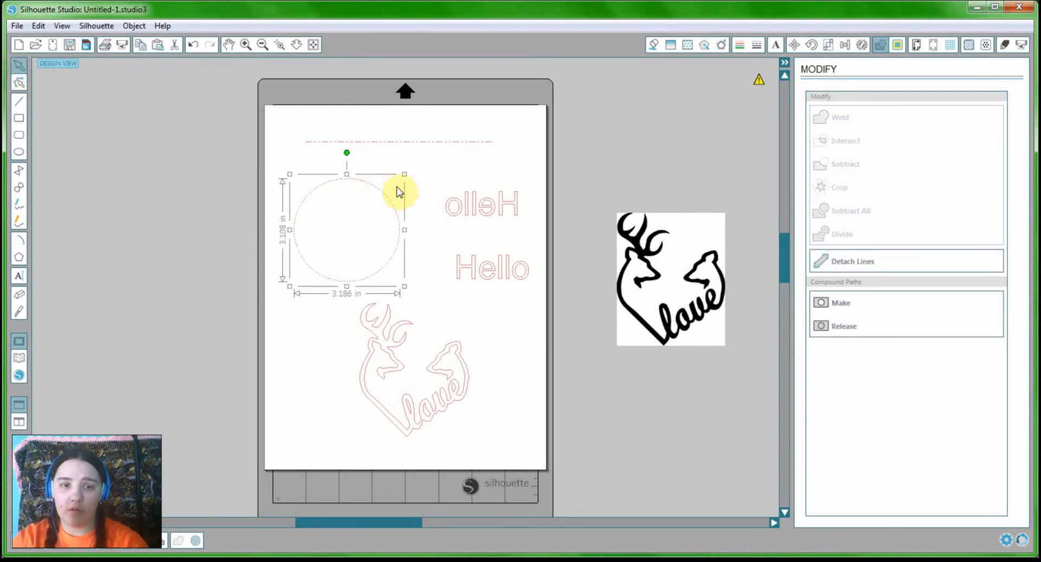
pyautogui.click(757, 46)
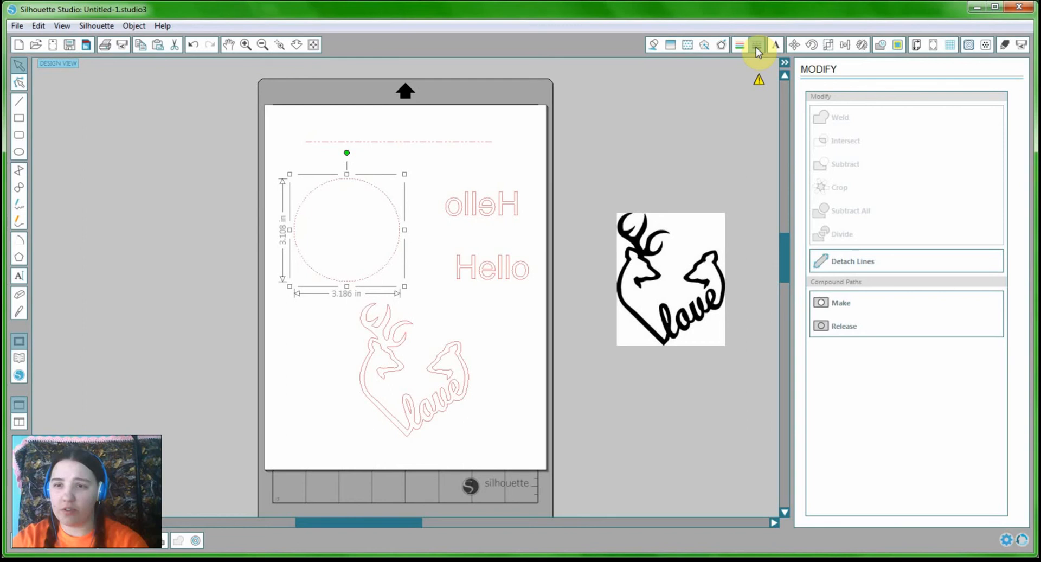
pyautogui.click(841, 117)
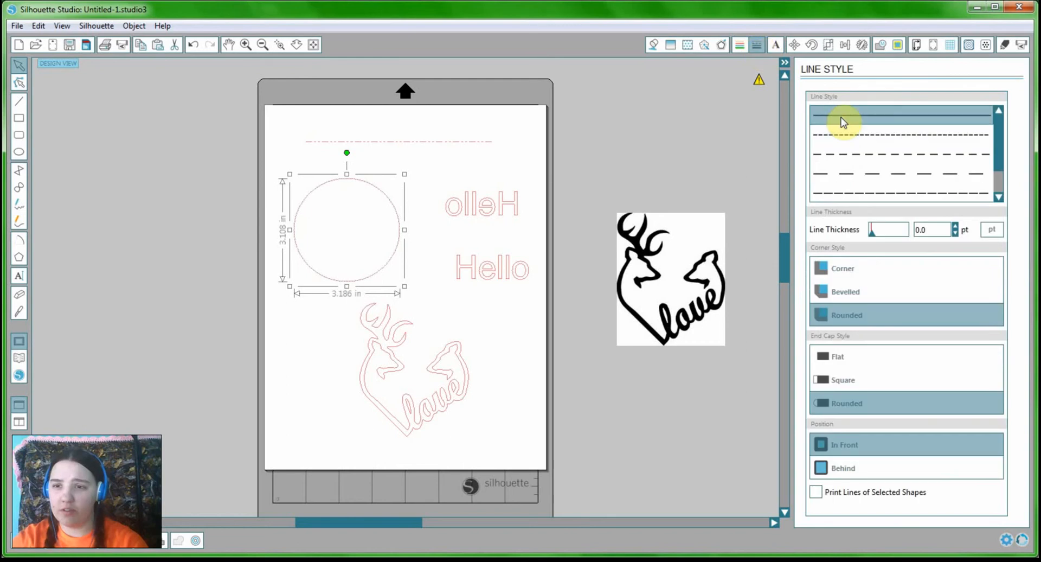
# Move the deer heart outline onto the circle and scale it down so that it lies mostly inside
pyautogui.click(881, 46)
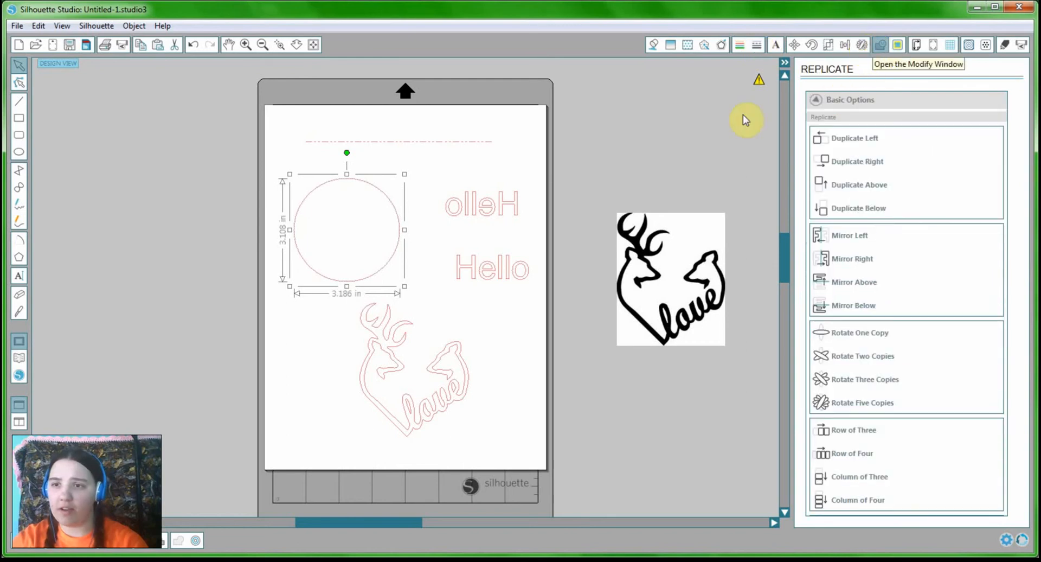
pyautogui.click(428, 220)
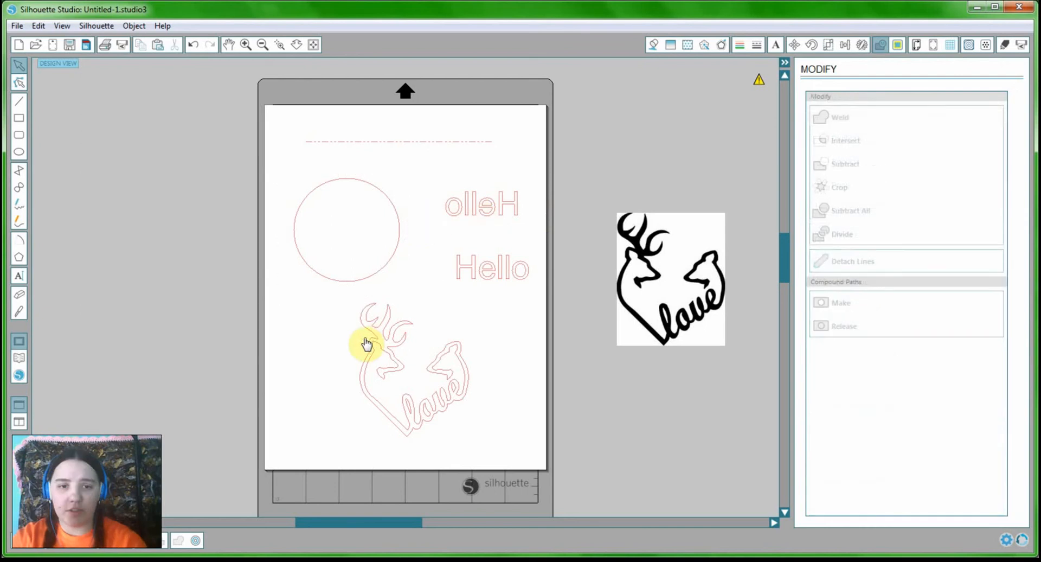
pyautogui.moveTo(366, 330); pyautogui.dragTo(314, 191)
pyautogui.click(395, 314)
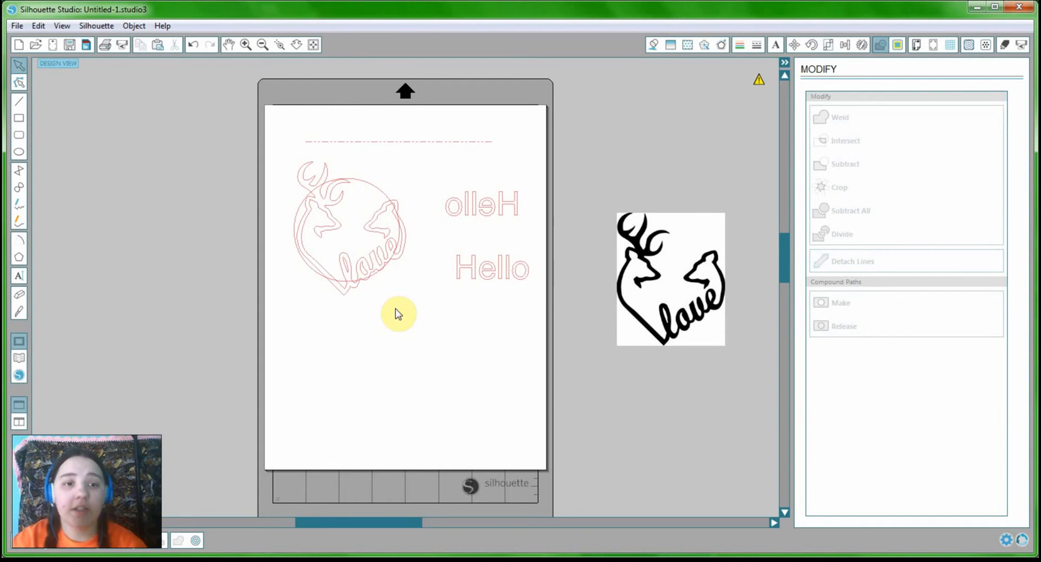
pyautogui.click(358, 264)
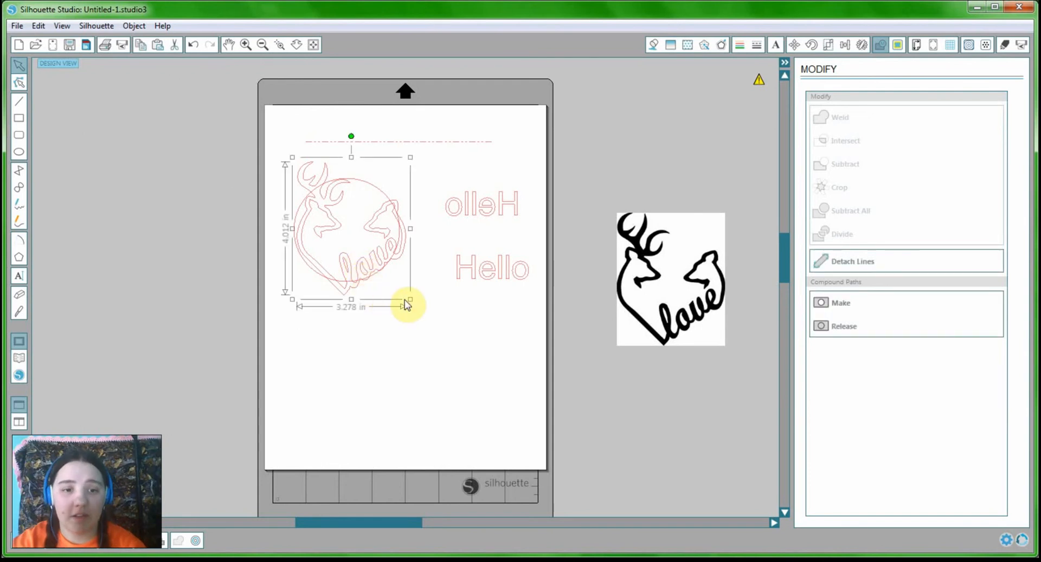
pyautogui.moveTo(409, 300); pyautogui.dragTo(369, 275)
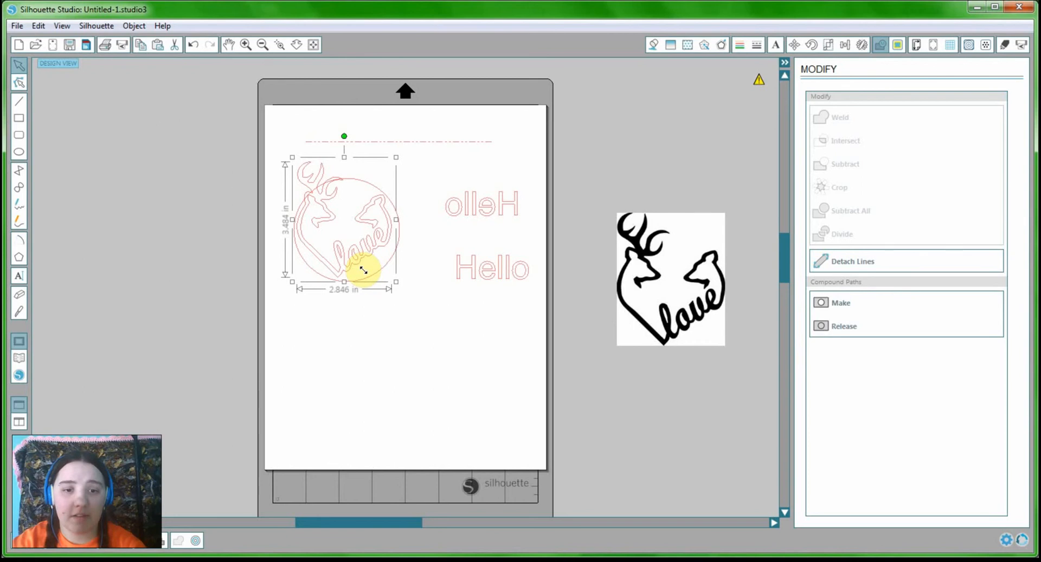
pyautogui.moveTo(363, 270); pyautogui.dragTo(373, 262)
pyautogui.click(412, 270)
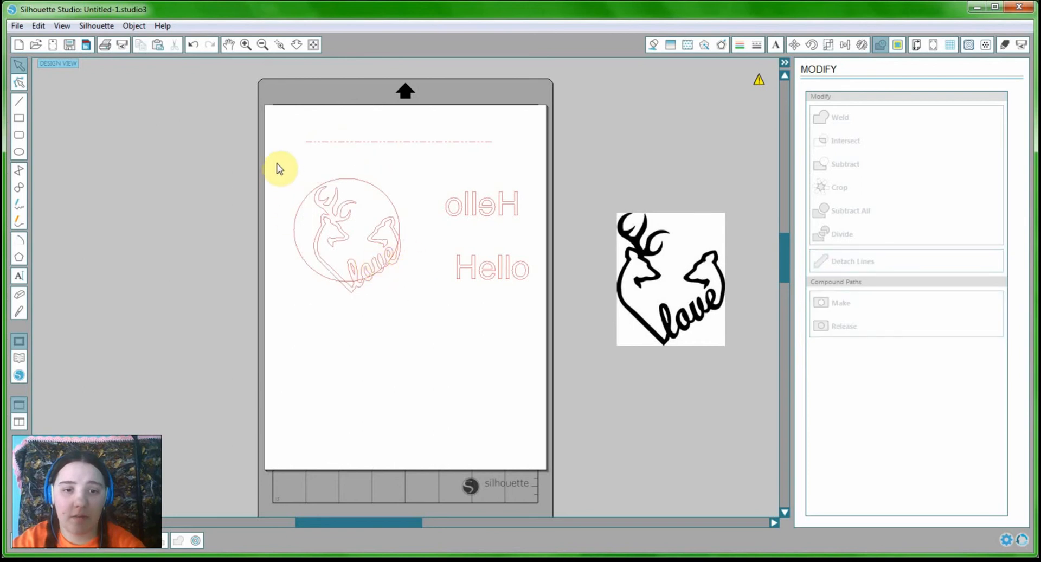
# Try the Subtract operation on the circle and deer outline, and undo it
pyautogui.moveTo(279, 168); pyautogui.dragTo(415, 342)
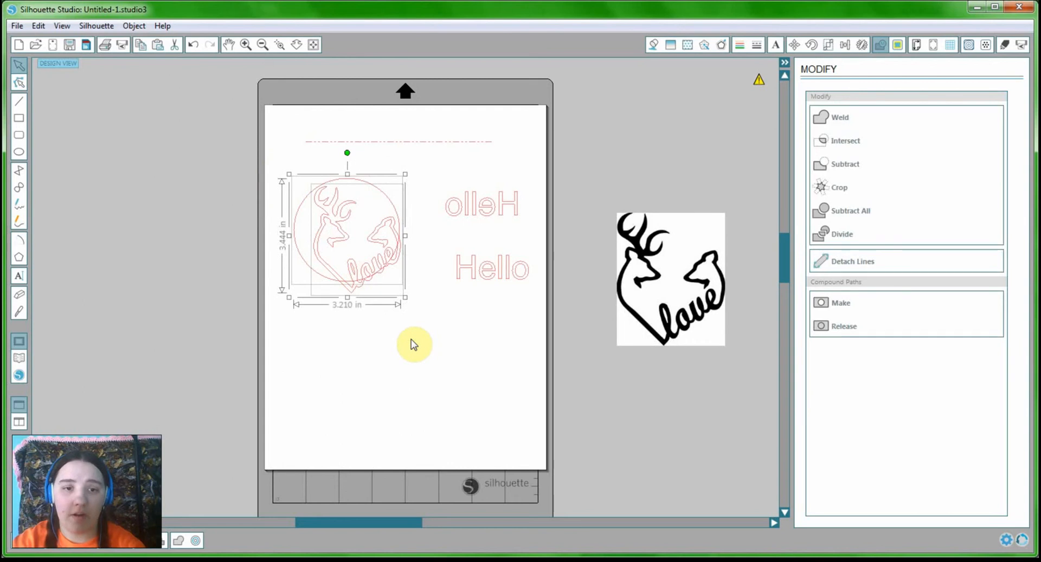
pyautogui.click(844, 165)
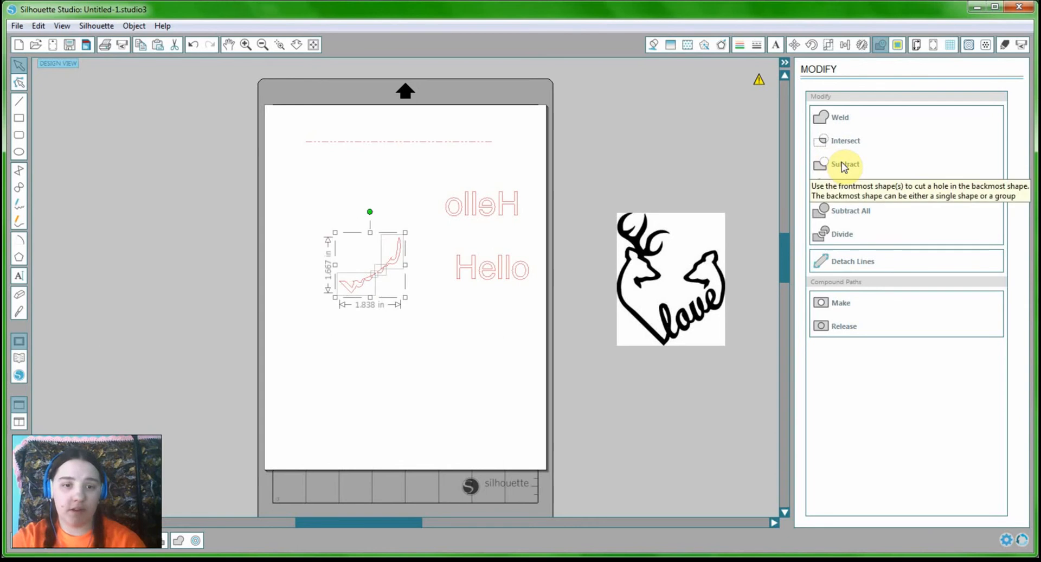
pyautogui.click(415, 364)
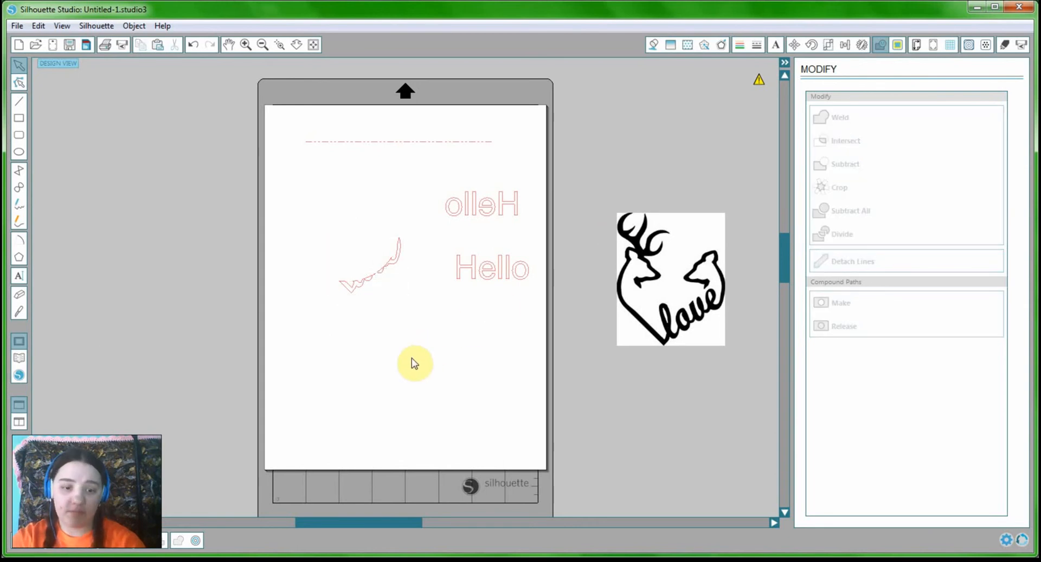
pyautogui.hotkey('ctrl', 'z')
pyautogui.hotkey('ctrl', 'z')
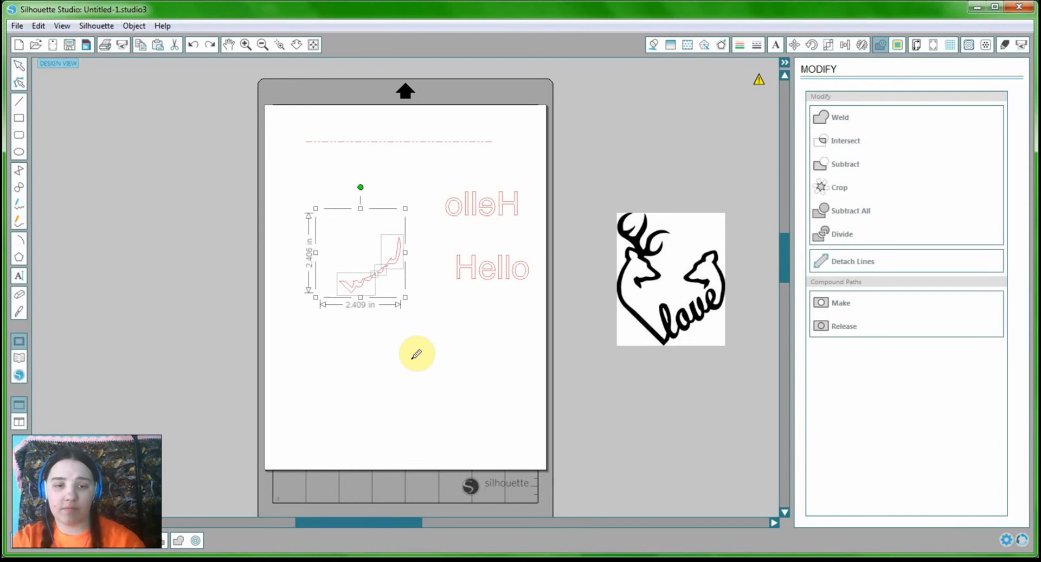
pyautogui.hotkey('ctrl', 'z')
pyautogui.click(414, 363)
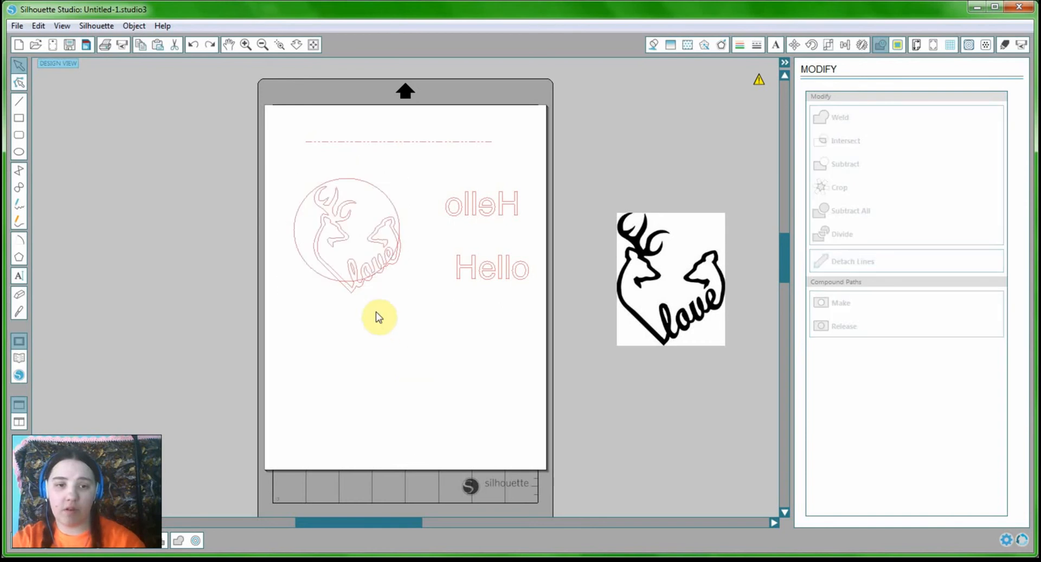
# Shift the deer outline slightly left within the circle and apply Crop to both shapes
pyautogui.click(375, 245)
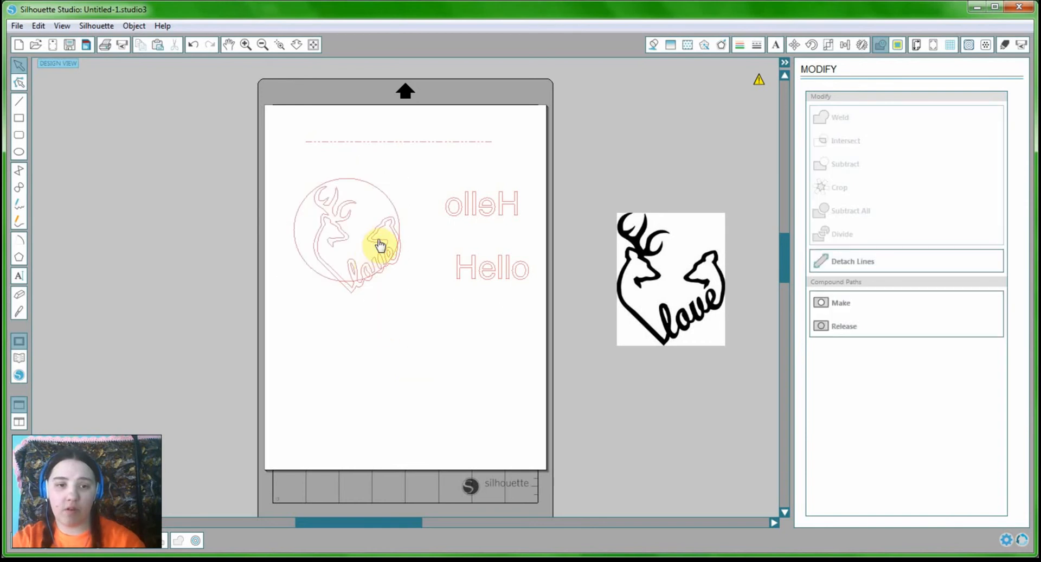
pyautogui.click(411, 297)
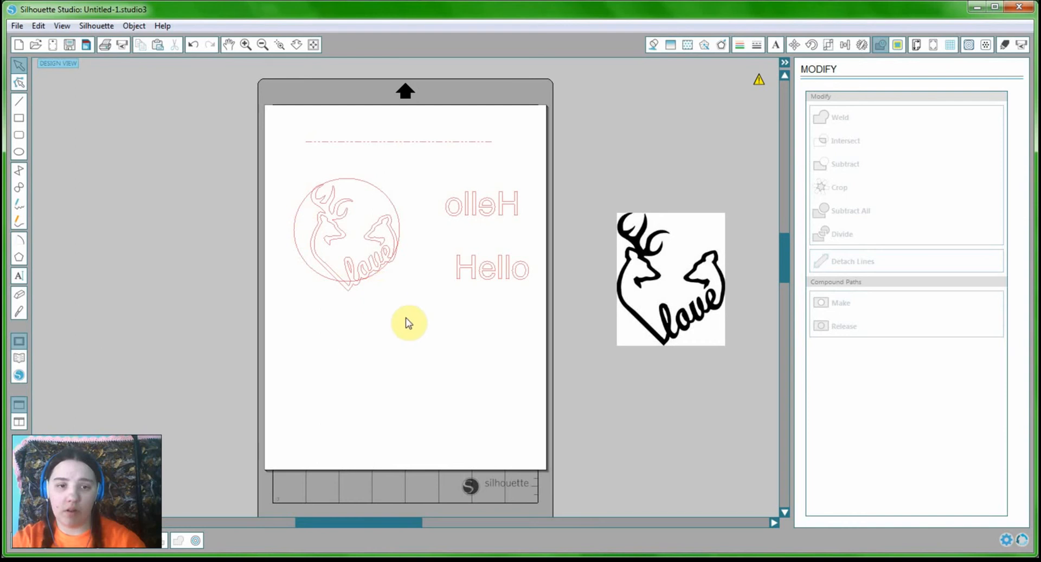
pyautogui.moveTo(412, 301); pyautogui.dragTo(428, 302)
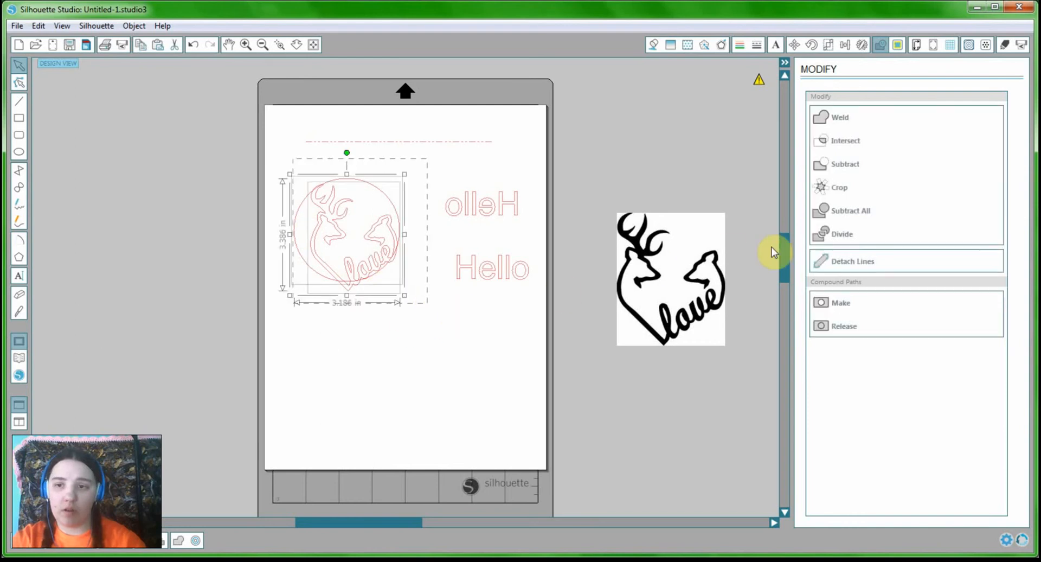
pyautogui.click(842, 195)
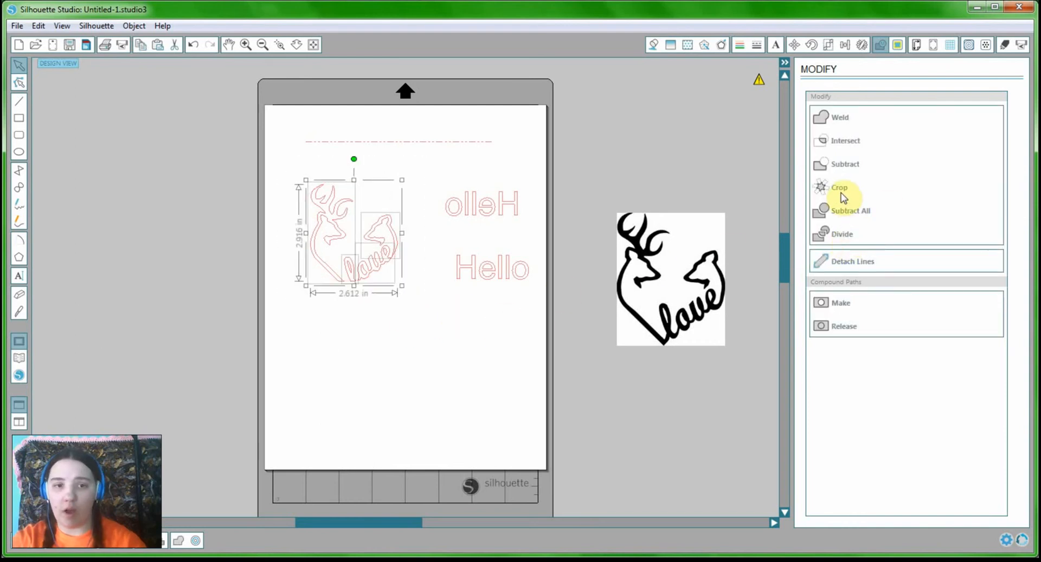
pyautogui.click(427, 372)
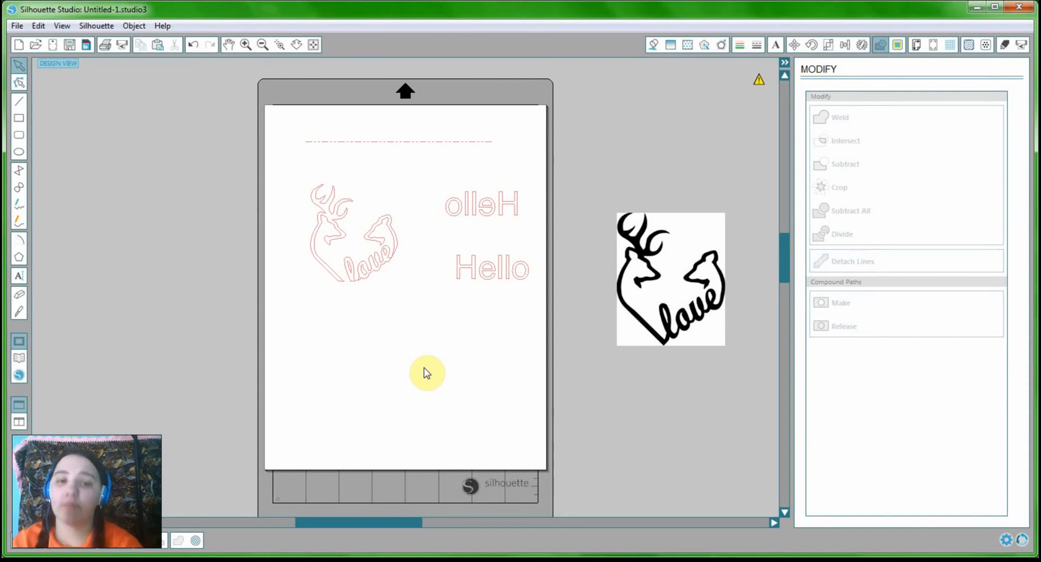
pyautogui.click(378, 267)
pyautogui.click(375, 287)
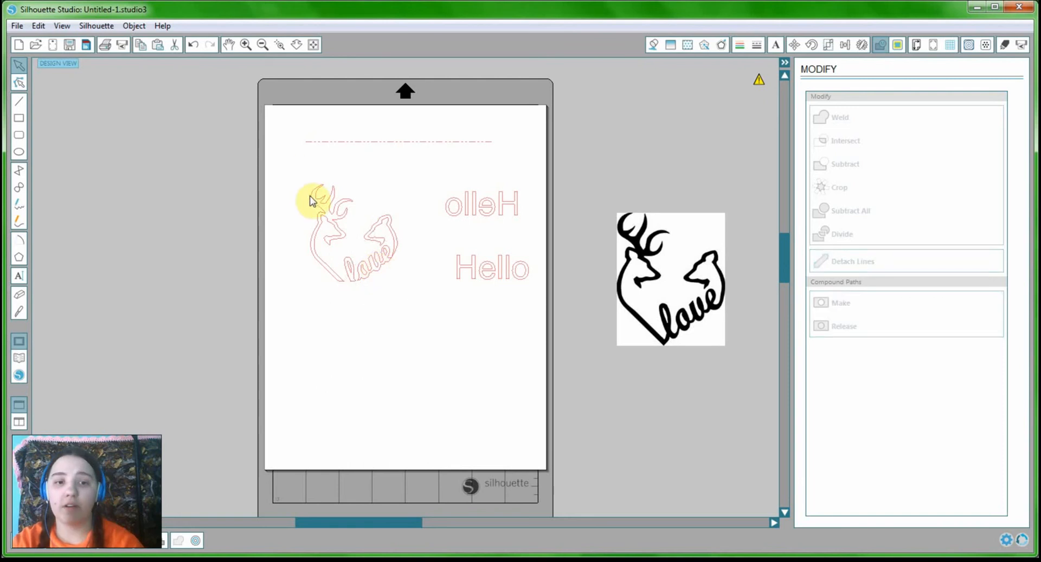
pyautogui.moveTo(296, 168); pyautogui.dragTo(478, 354)
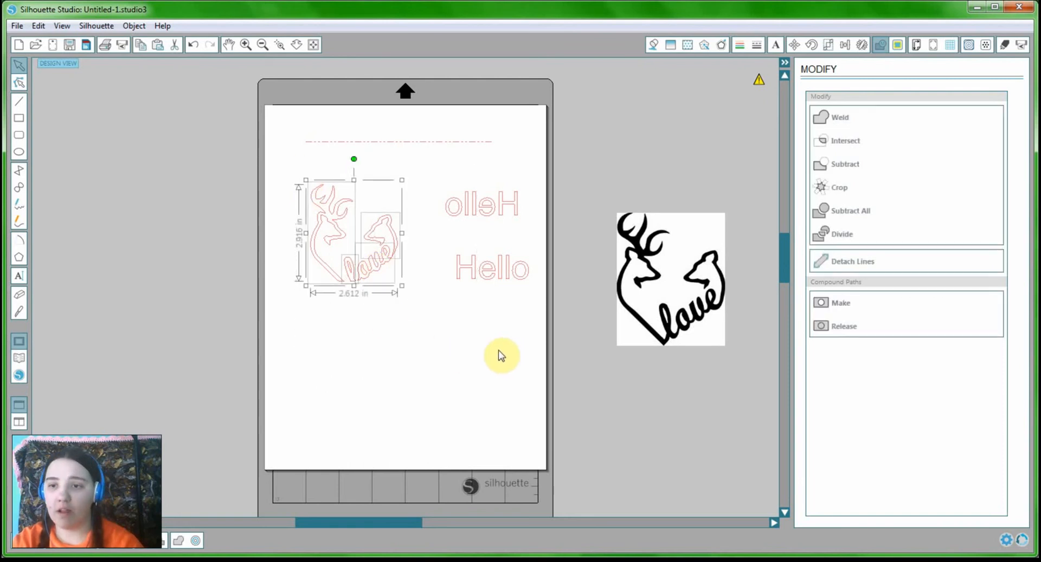
pyautogui.click(490, 336)
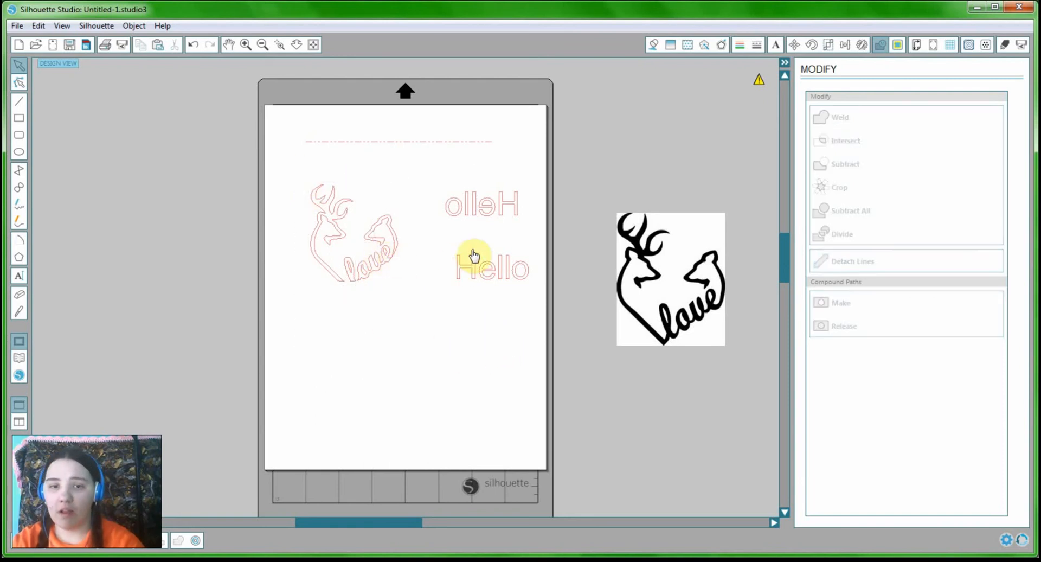
# Open the design page settings and set the page size to Automatic (Portrait)
pyautogui.click(899, 49)
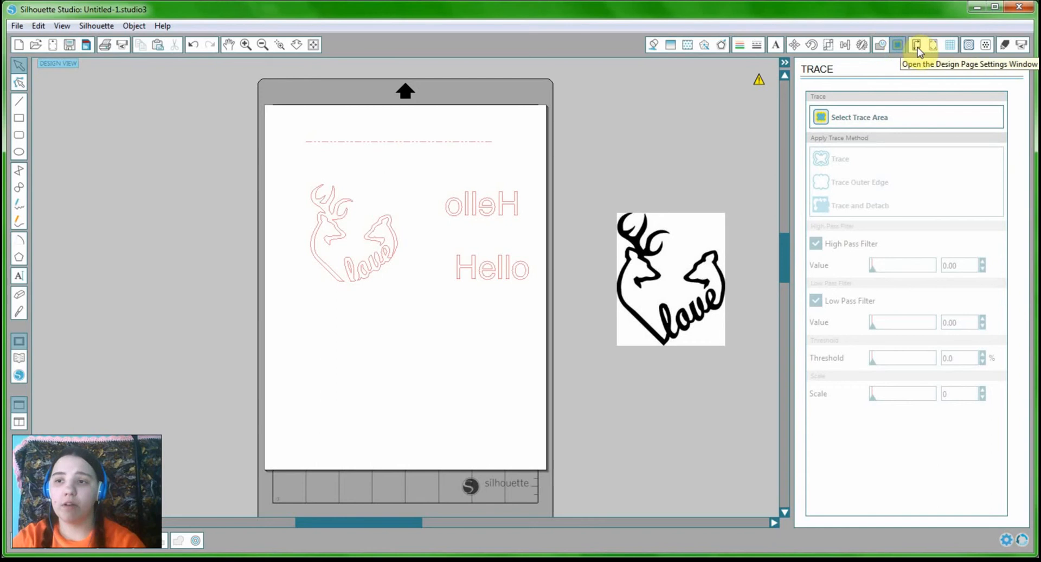
pyautogui.click(917, 48)
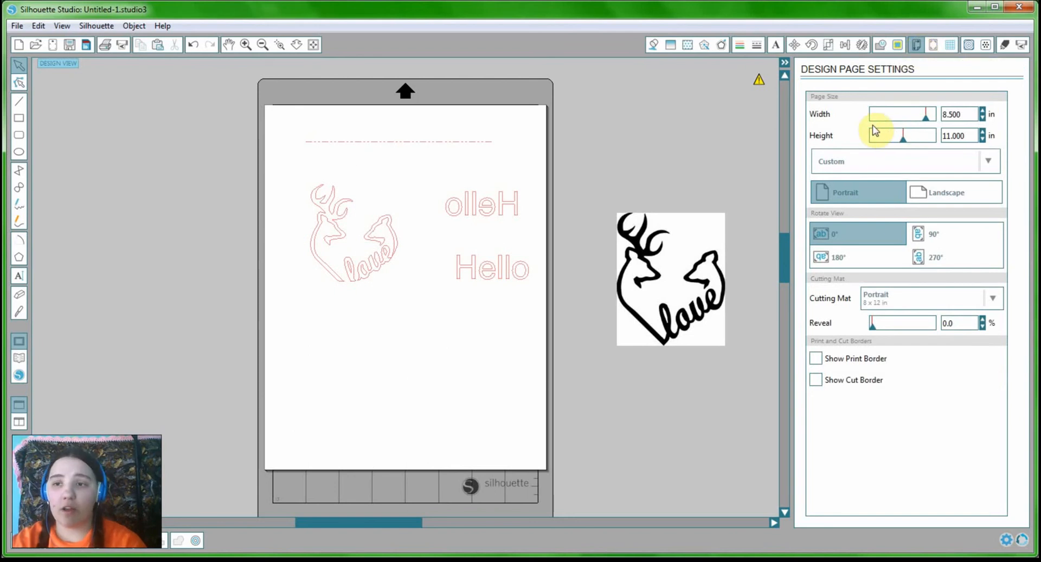
pyautogui.click(990, 163)
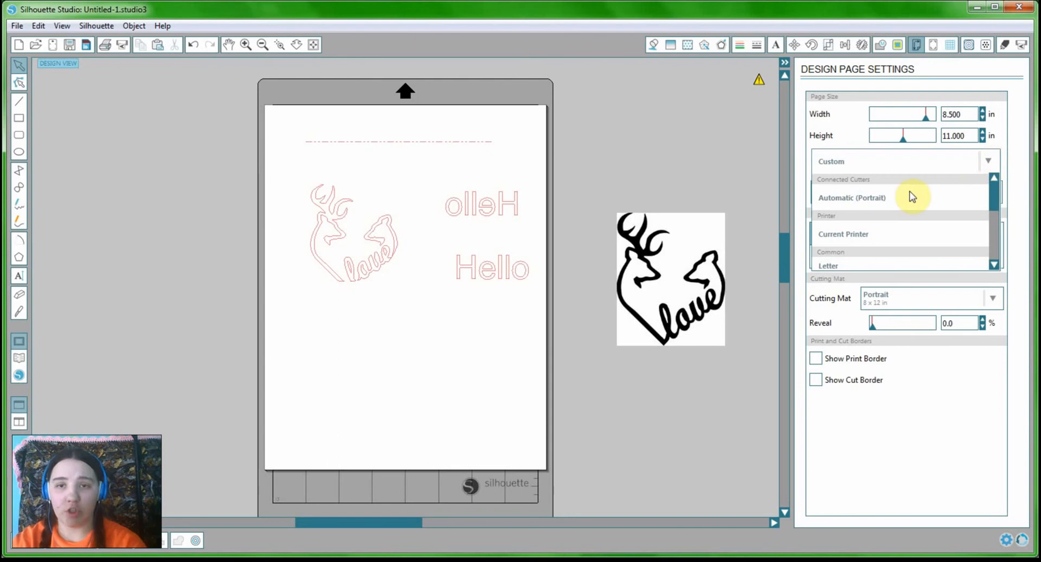
pyautogui.click(872, 199)
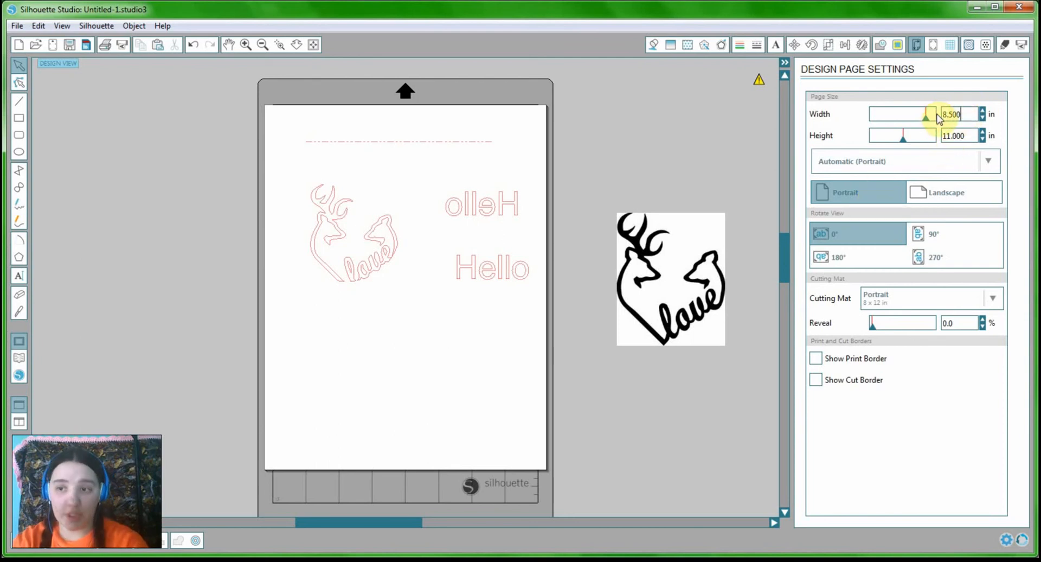
# Set a custom page size of 12 in wide by 15 in high
pyautogui.click(968, 115)
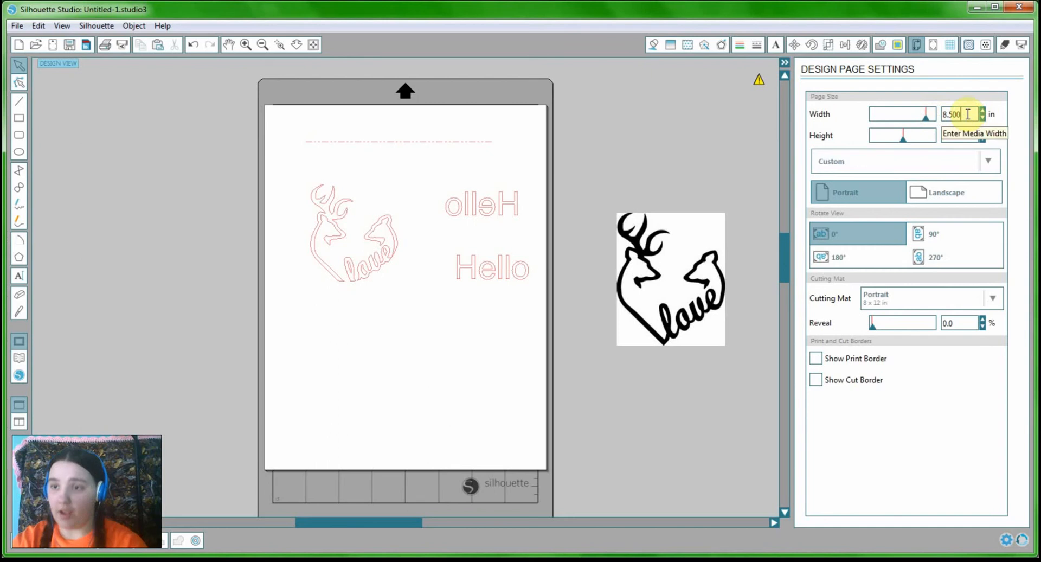
pyautogui.moveTo(970, 115); pyautogui.dragTo(938, 115)
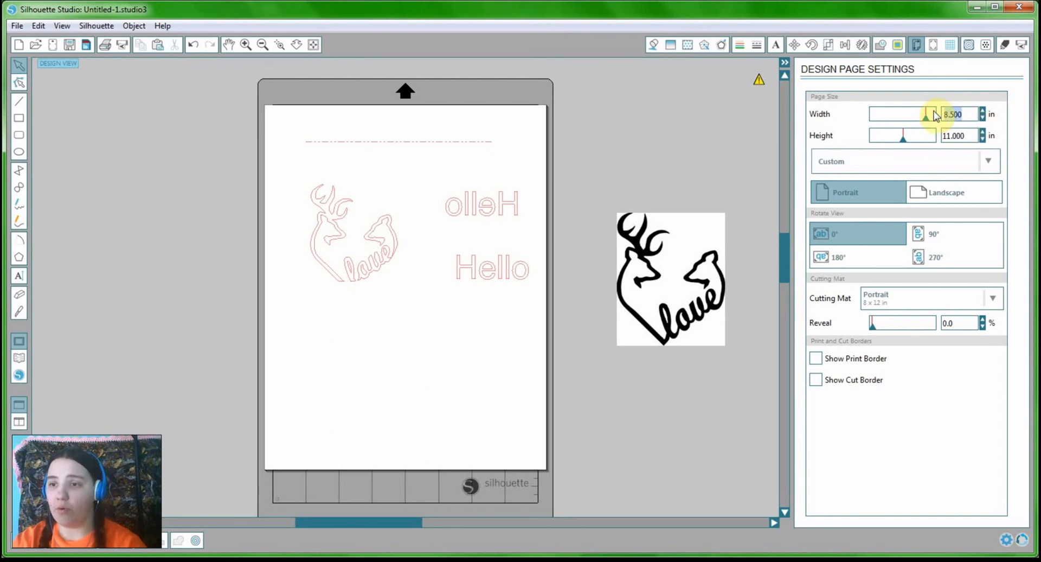
pyautogui.write('12')
pyautogui.press('Return')
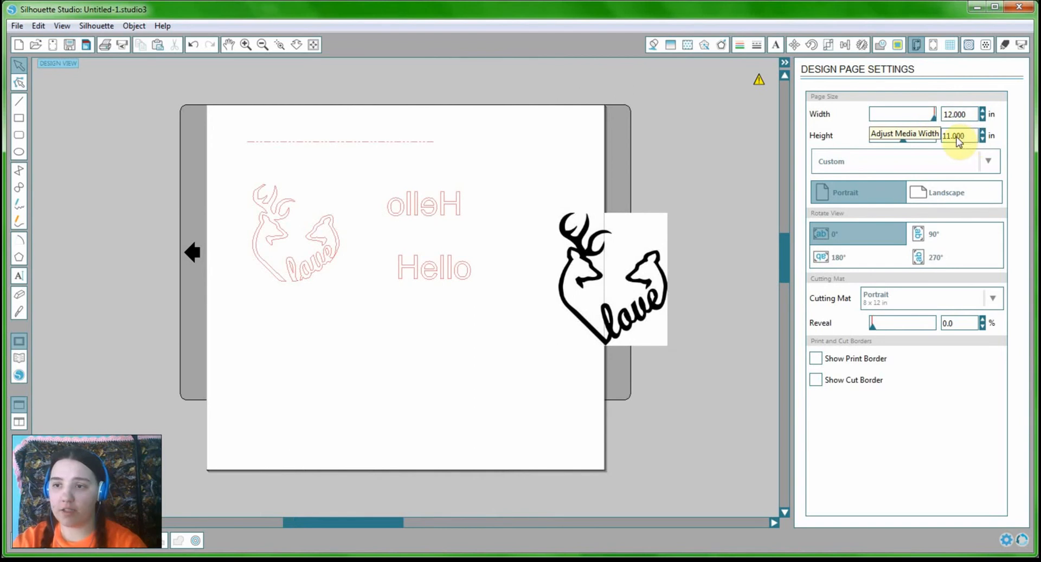
pyautogui.press('Return')
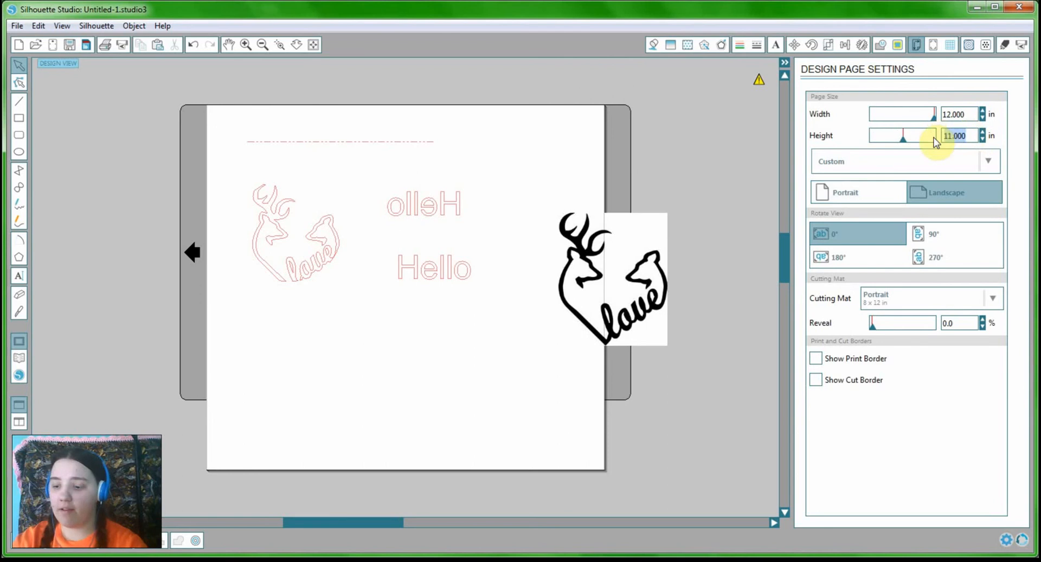
pyautogui.write('15')
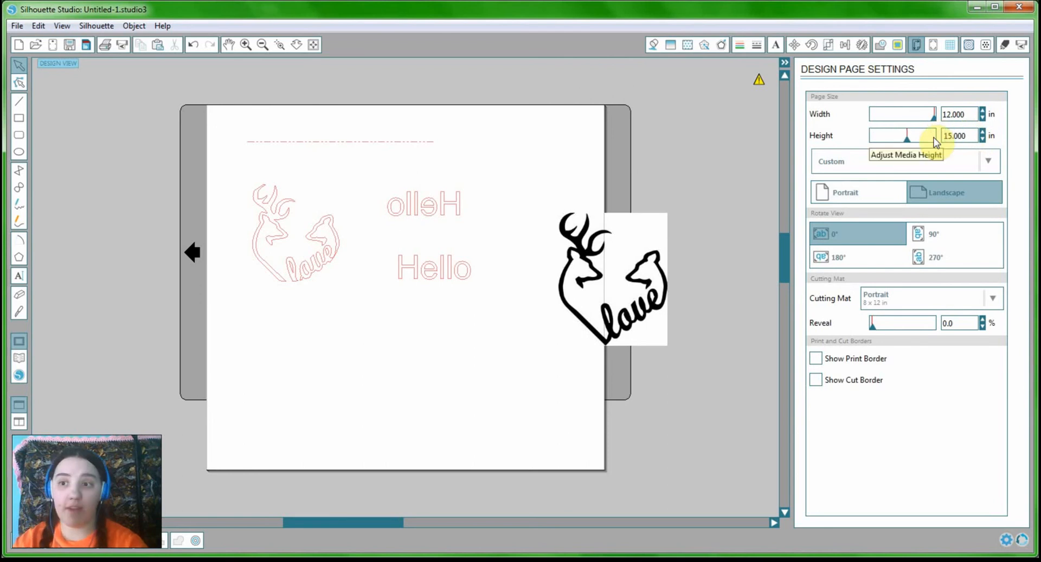
pyautogui.press('Return')
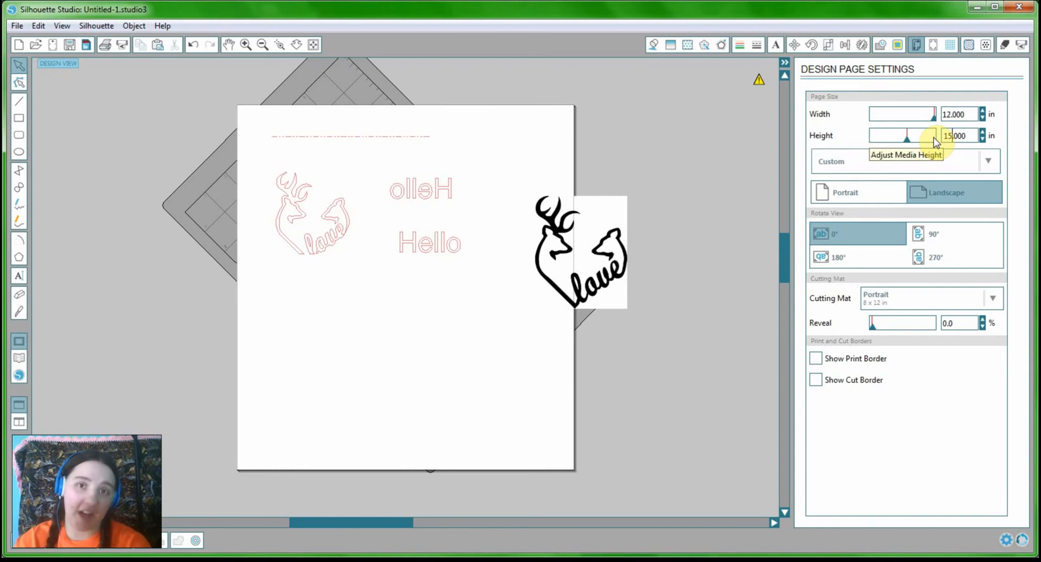
pyautogui.press('Return')
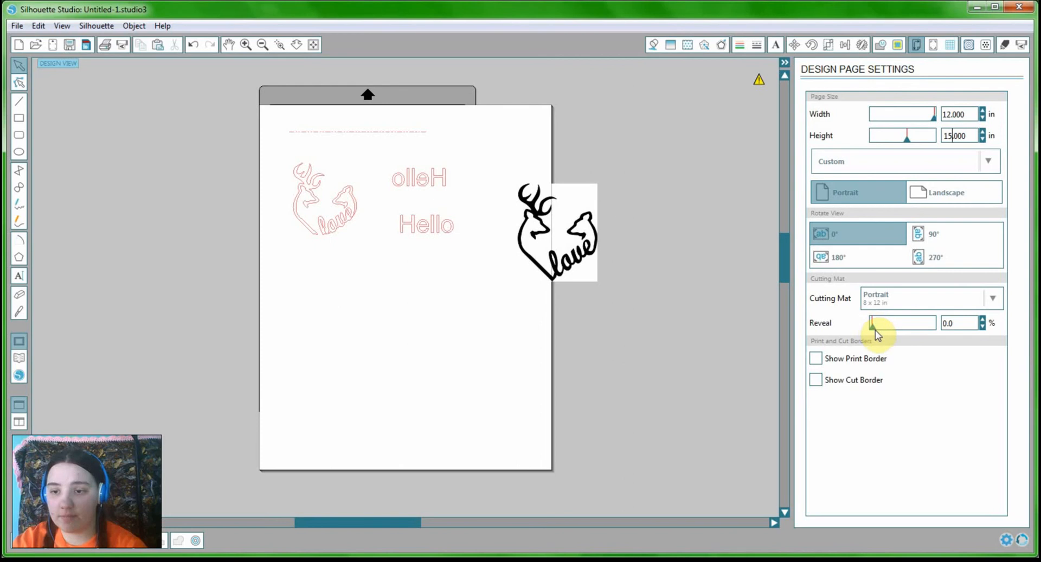
# Set the cutting mat Reveal to 100% so the mat grid shows through the page
pyautogui.moveTo(874, 329); pyautogui.dragTo(877, 333)
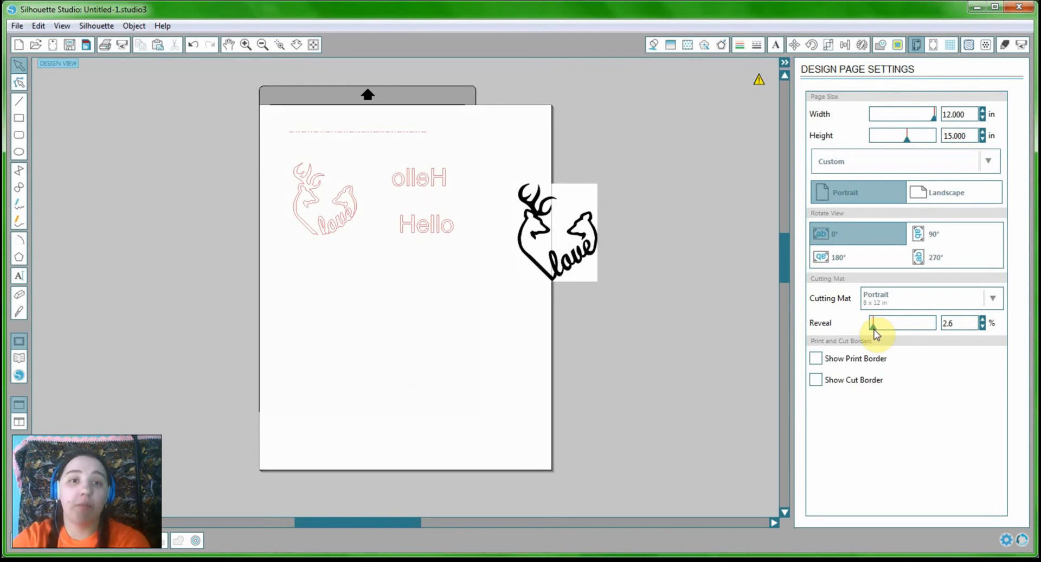
pyautogui.moveTo(876, 333); pyautogui.dragTo(953, 333)
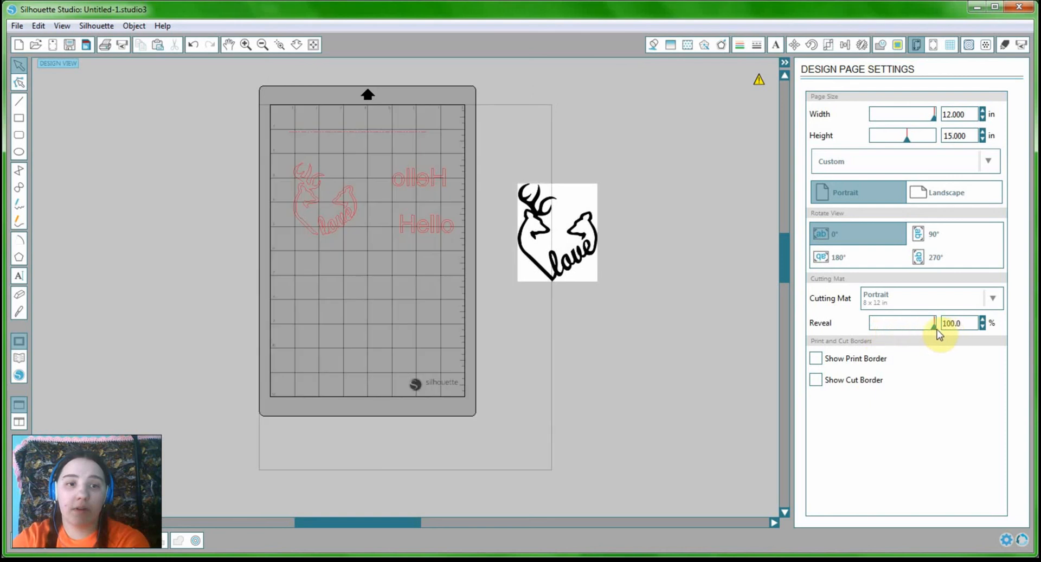
pyautogui.click(246, 44)
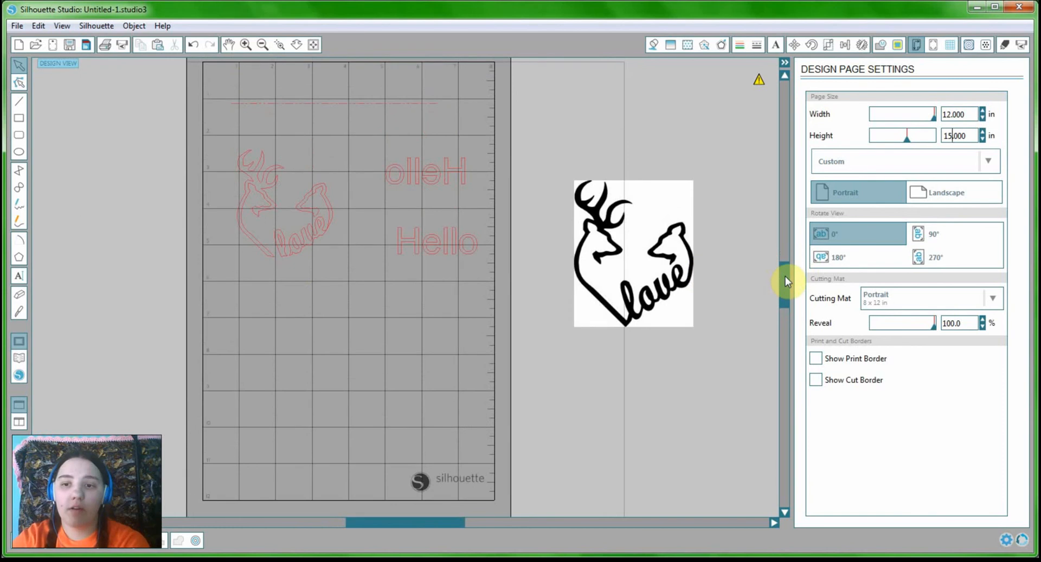
pyautogui.scroll(1, 787, 250)
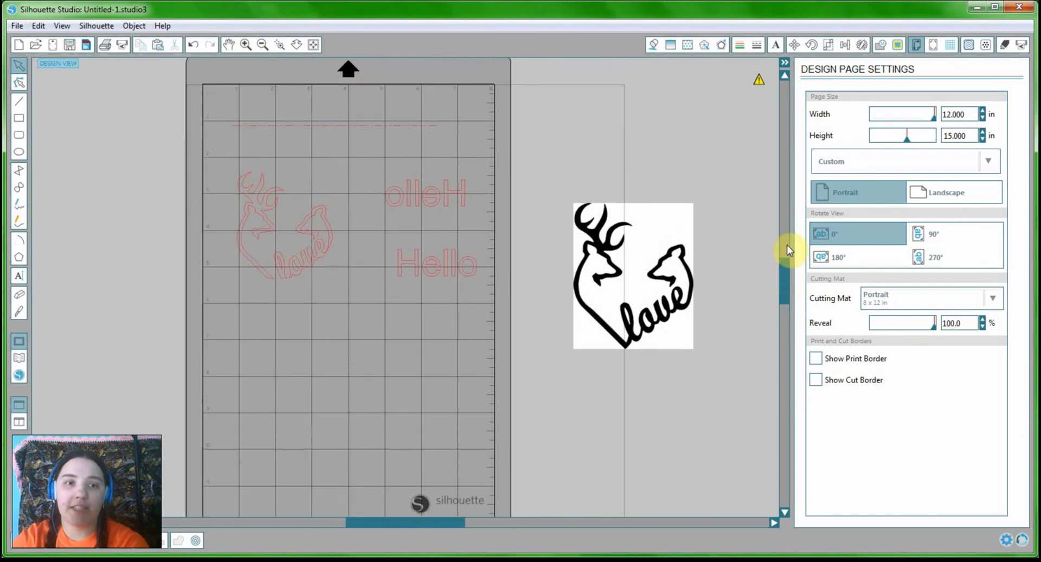
# Select the word "love" in the deer outline and choose Vinyl as the material in the cut settings
pyautogui.click(318, 224)
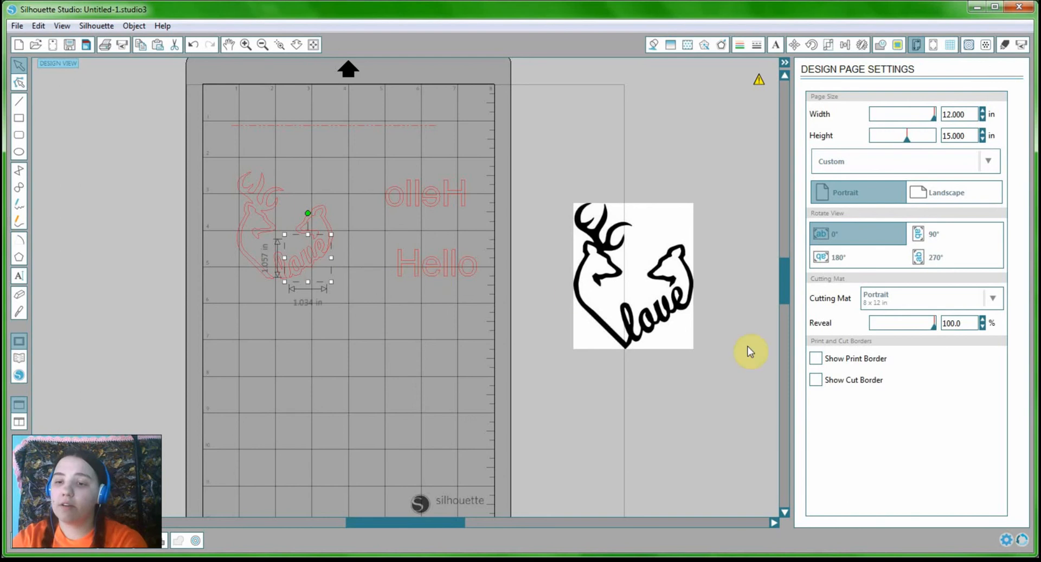
pyautogui.click(935, 49)
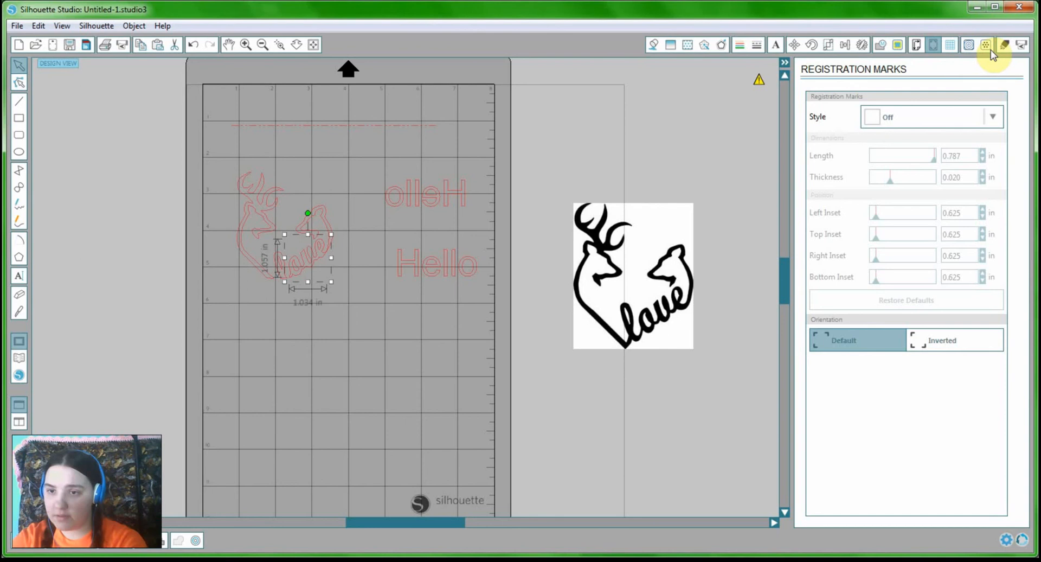
pyautogui.click(1005, 45)
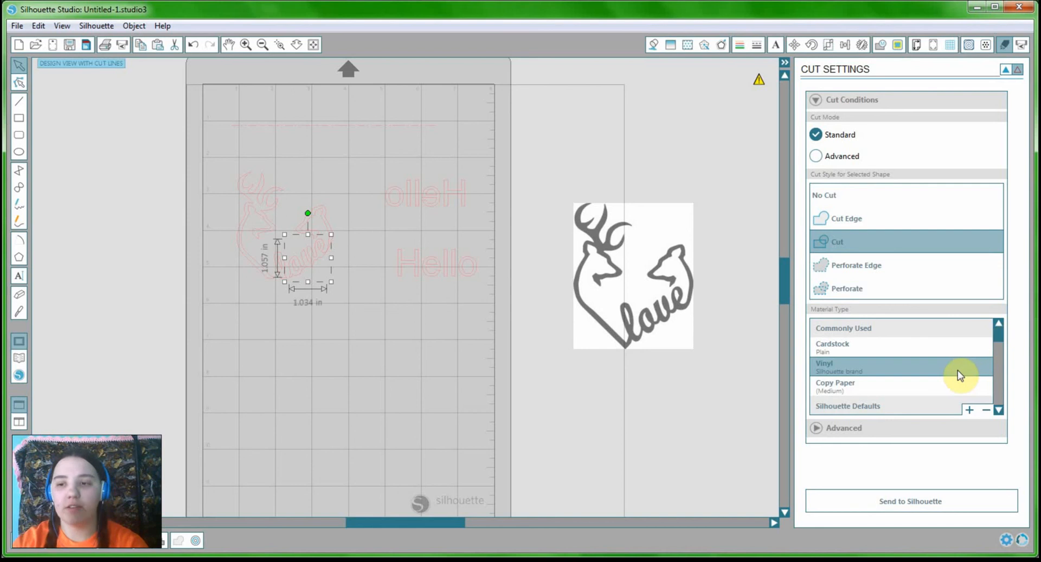
pyautogui.click(878, 367)
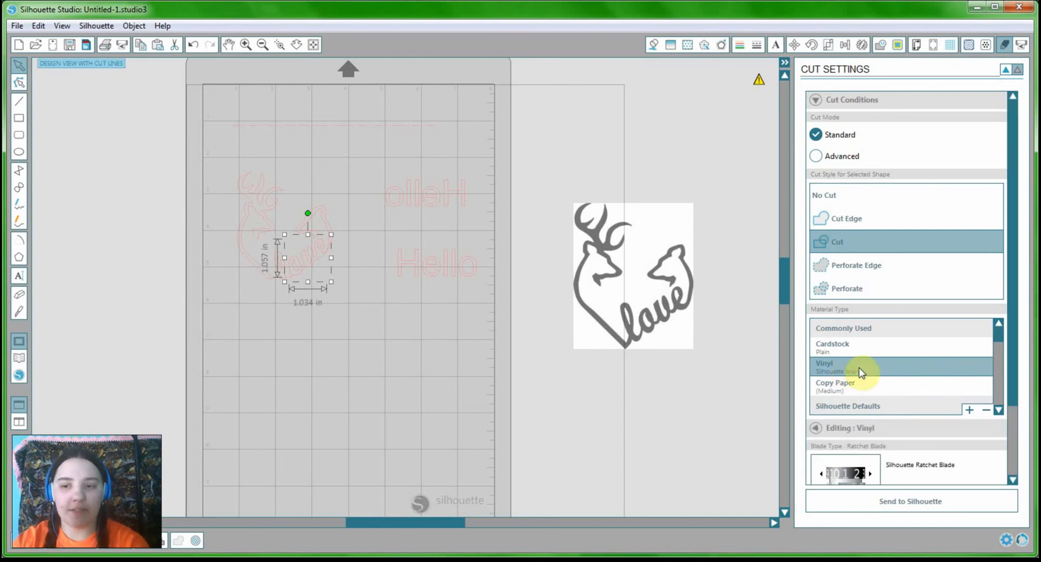
pyautogui.moveTo(1017, 271); pyautogui.dragTo(1019, 469)
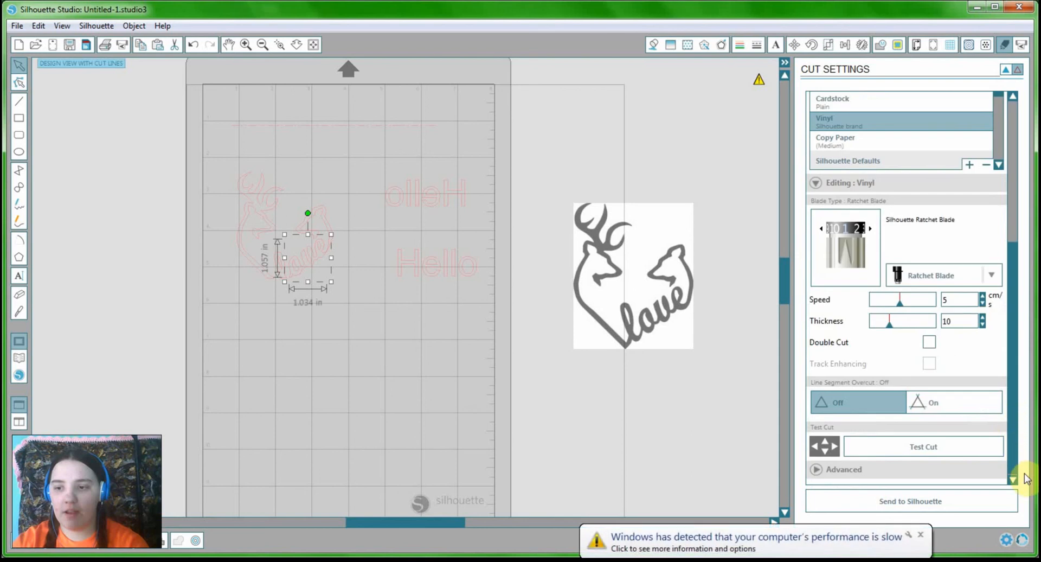
pyautogui.click(922, 536)
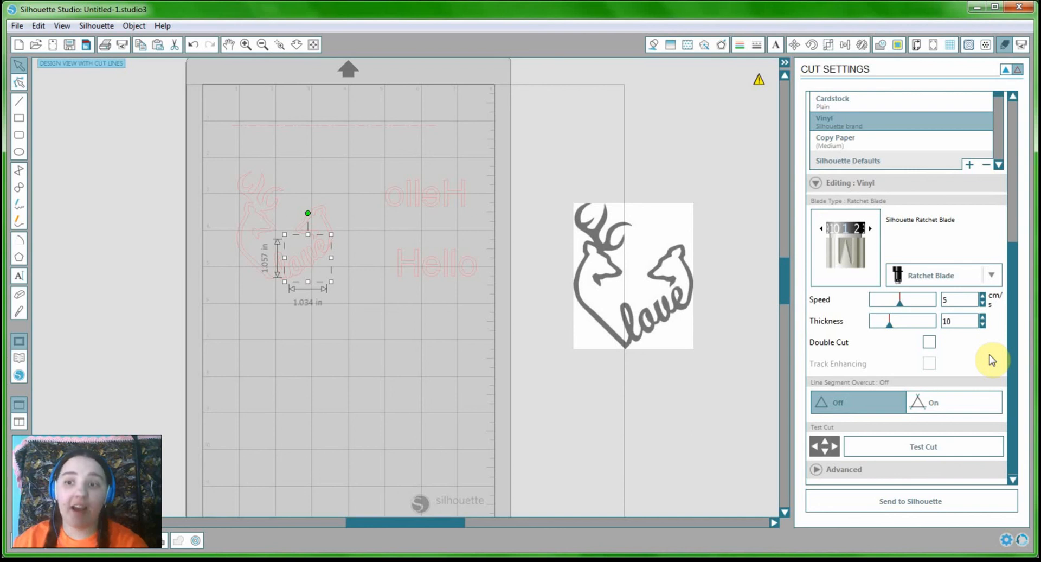
# Set the Vinyl cut to speed 8 and thickness 9, and raise the ratchet blade depth by one notch
pyautogui.scroll(1, 901, 239)
pyautogui.scroll(-1, 901, 239)
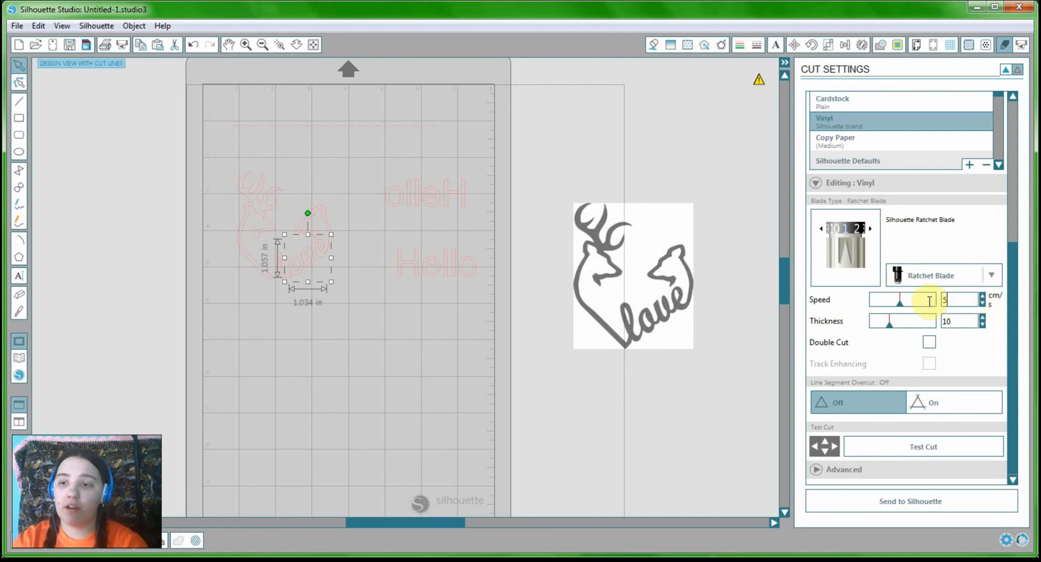
pyautogui.write('9')
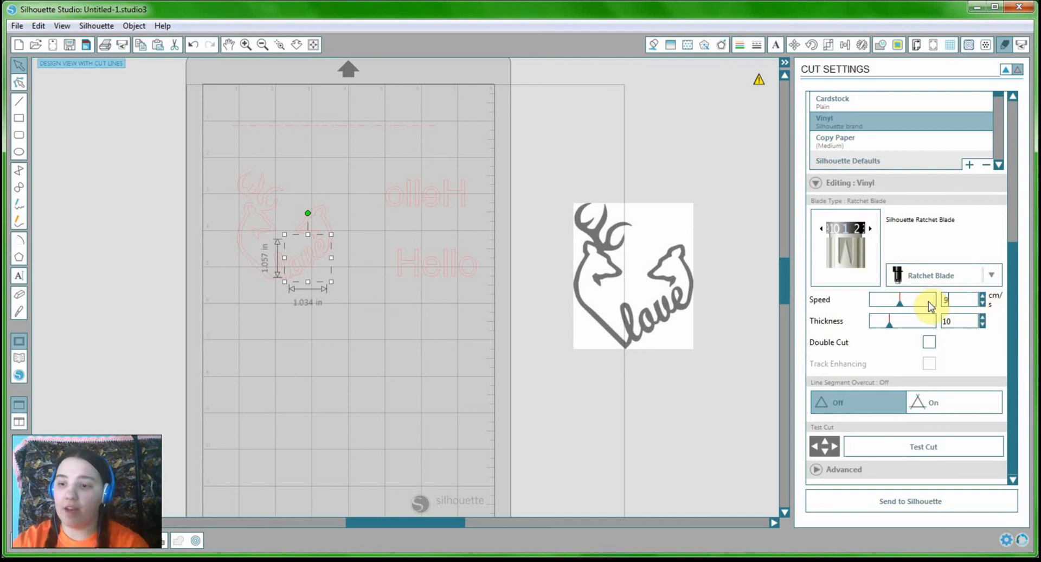
pyautogui.press('BackSpace')
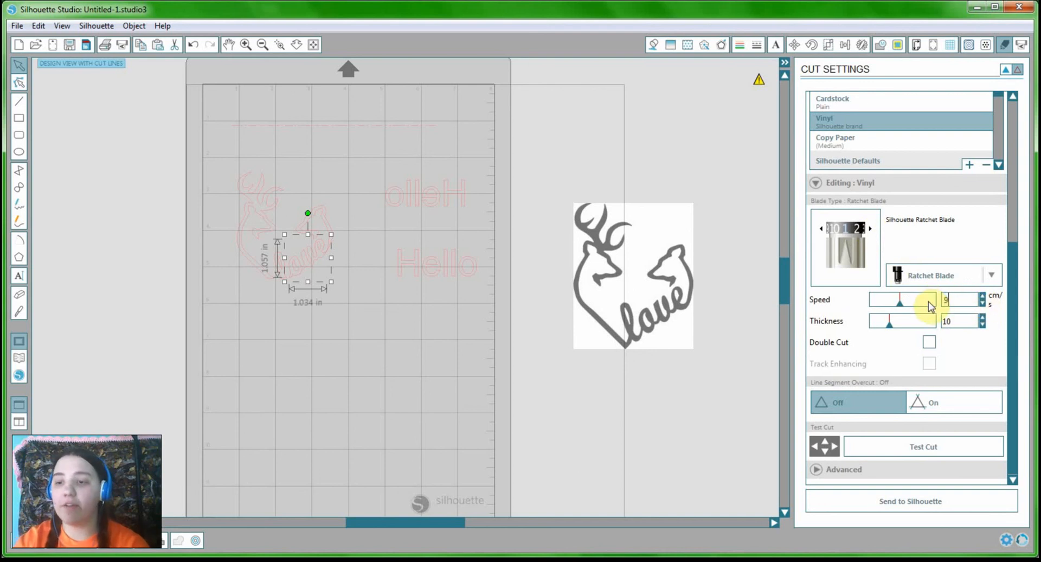
pyautogui.write('8')
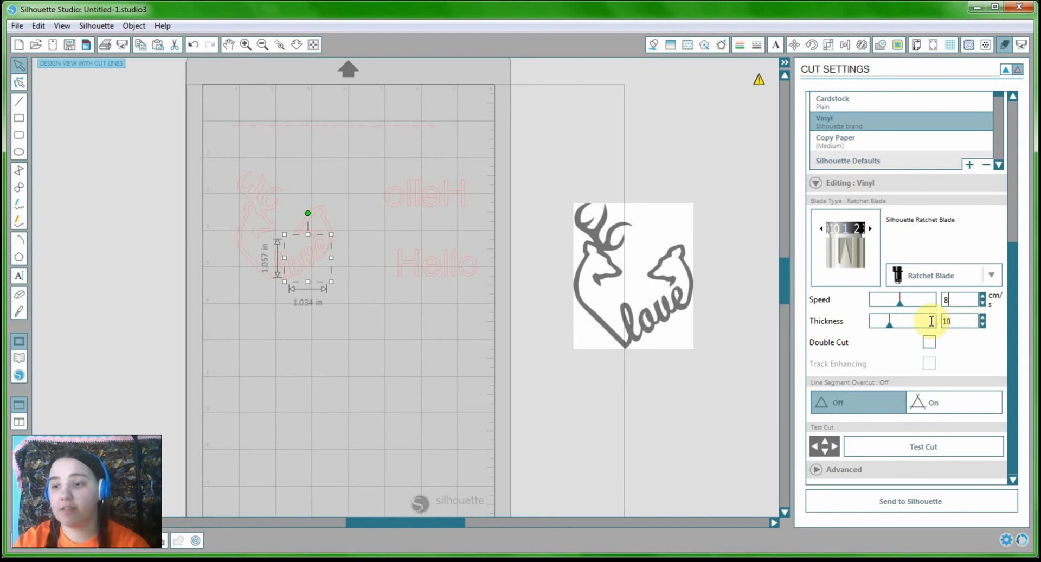
pyautogui.click(931, 320)
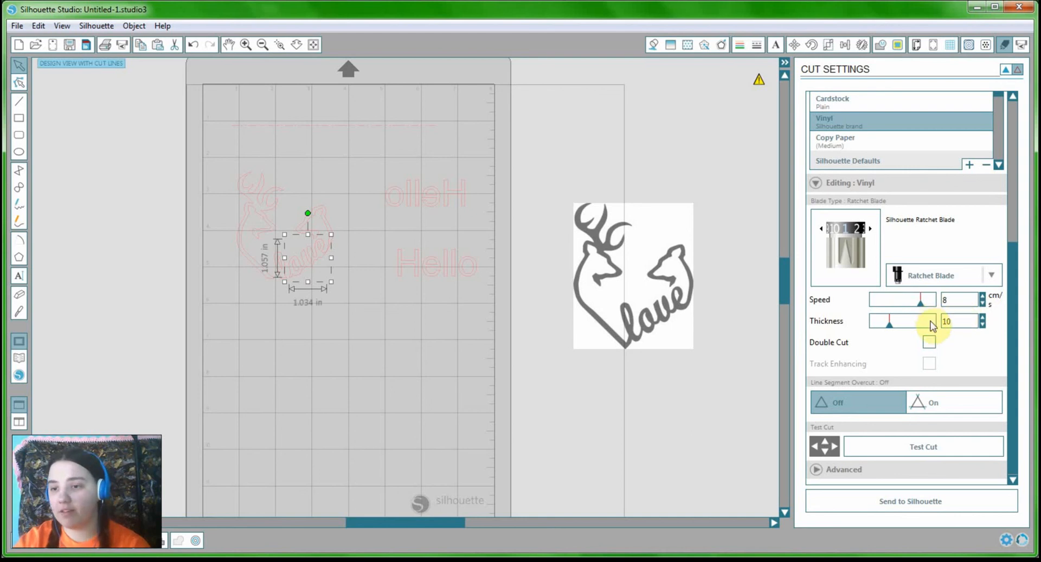
pyautogui.moveTo(960, 317); pyautogui.dragTo(942, 322)
pyautogui.write('9')
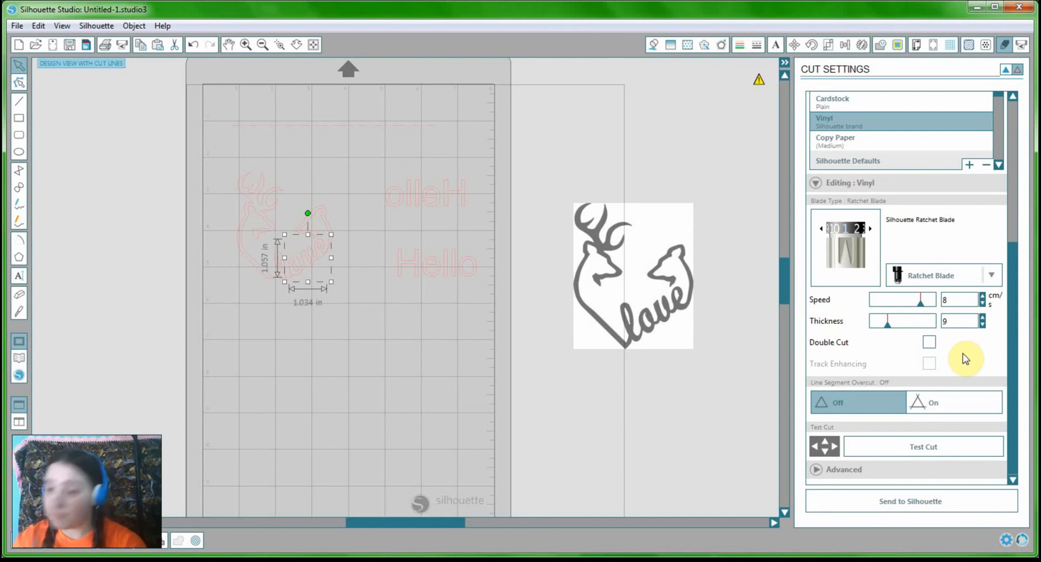
pyautogui.click(870, 228)
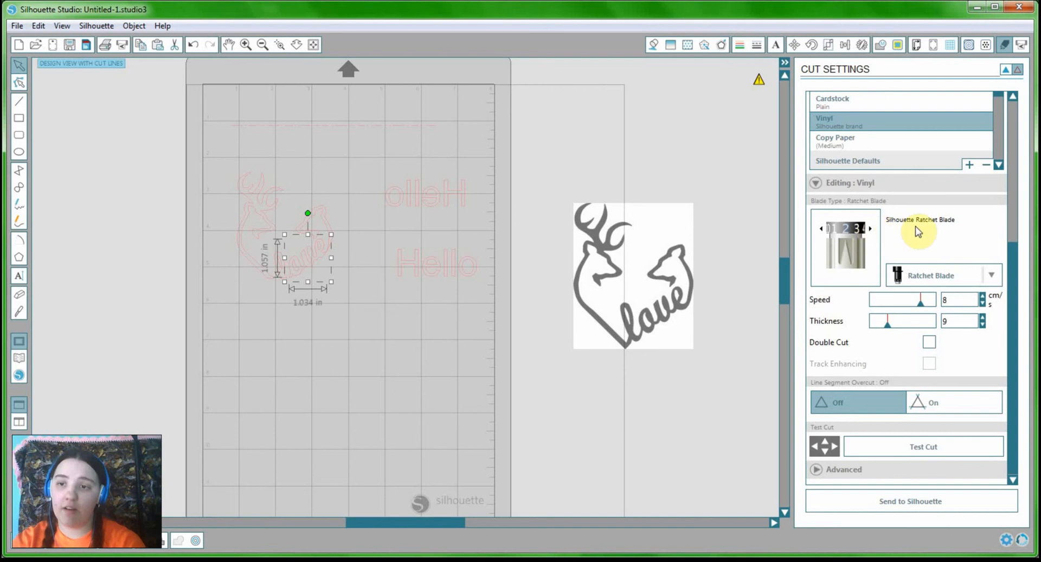
# Turn on Line Segment Overcut and adjust its start and end extensions, with End Ext. at 0.1 mm
pyautogui.click(931, 408)
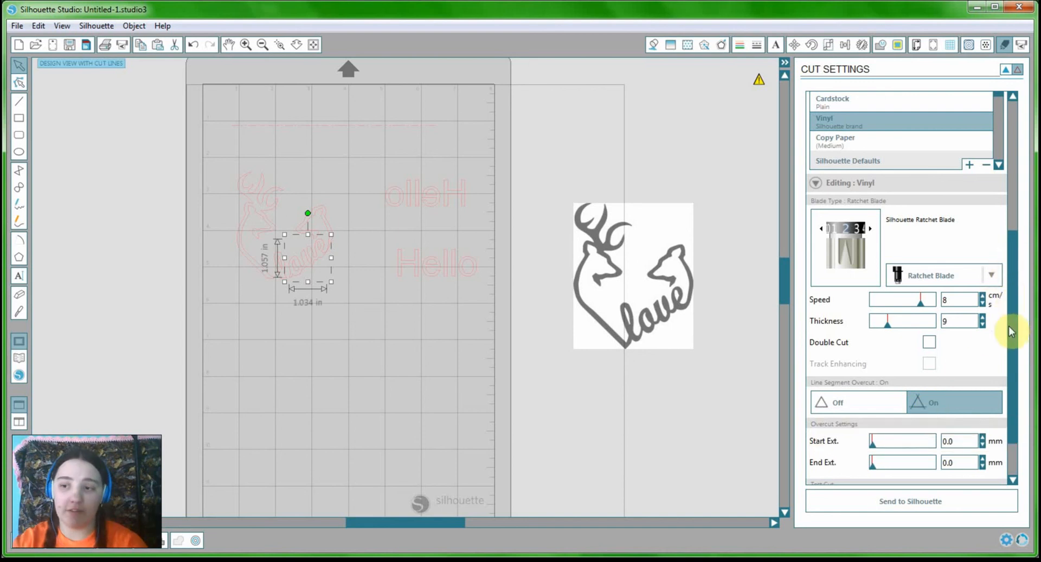
pyautogui.scroll(-1, 1006, 439)
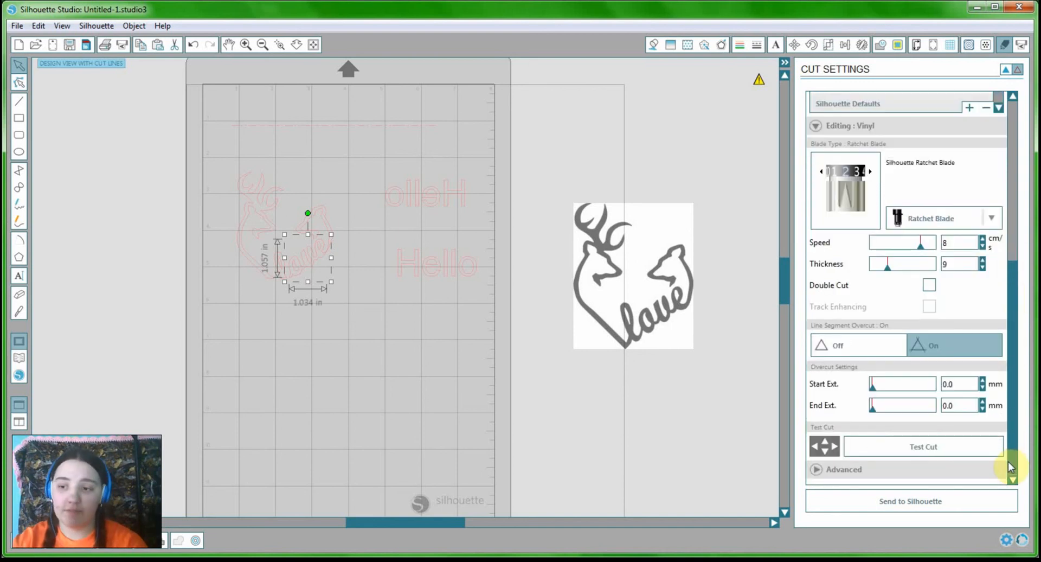
pyautogui.click(983, 402)
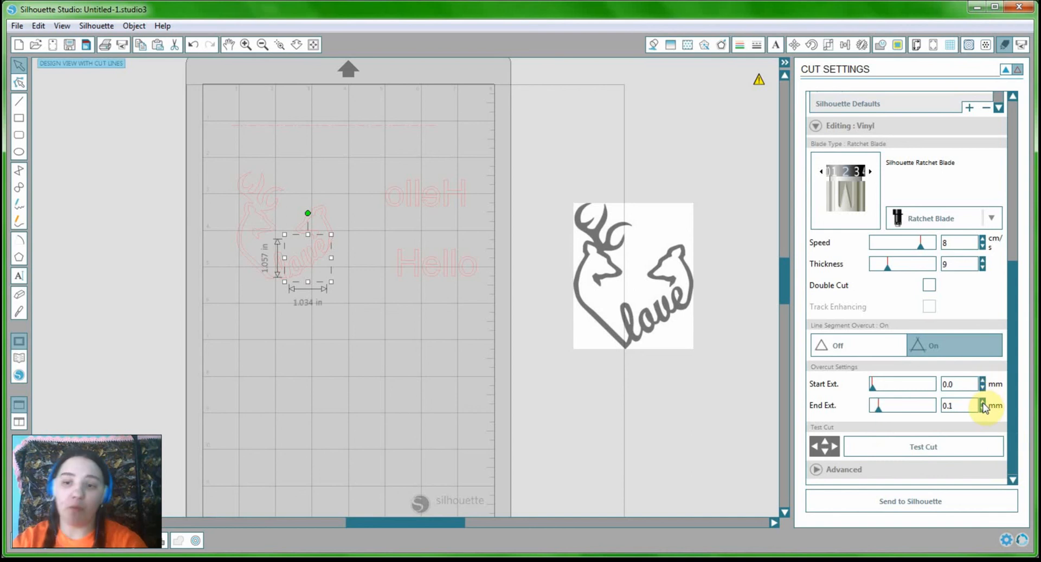
pyautogui.click(983, 381)
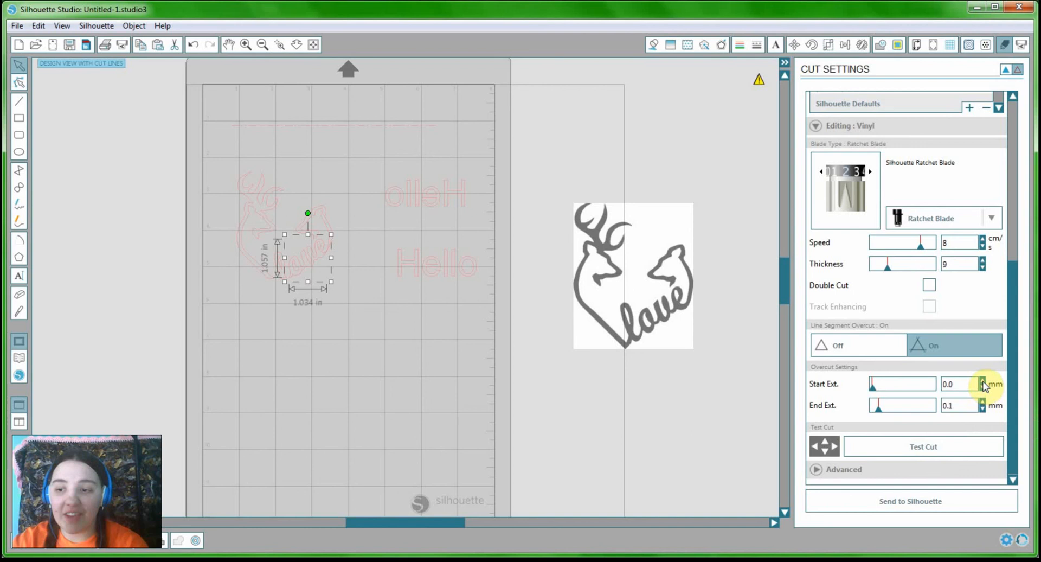